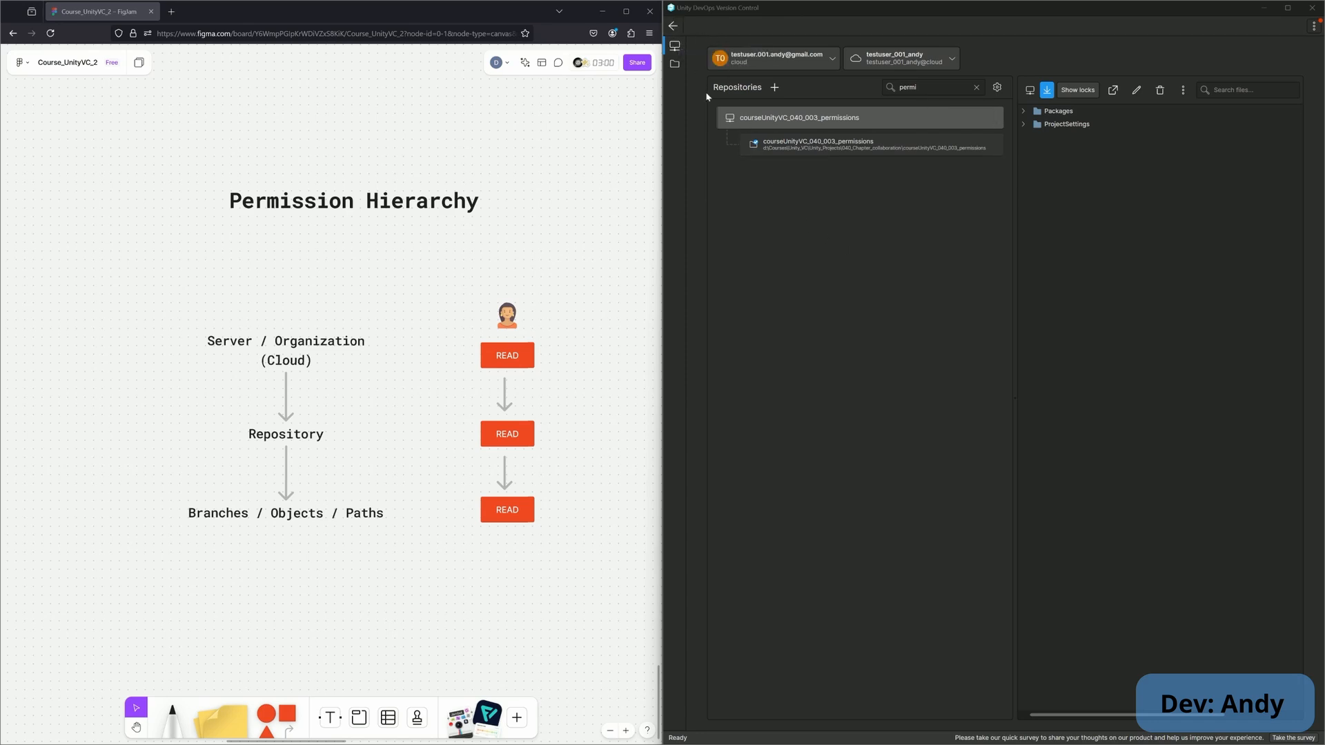
Step: Look over the available organizations and servers, and highlight the Server / Organization level in the permission hierarchy diagram
{"action": "left_click", "coordinate": [893, 66]}
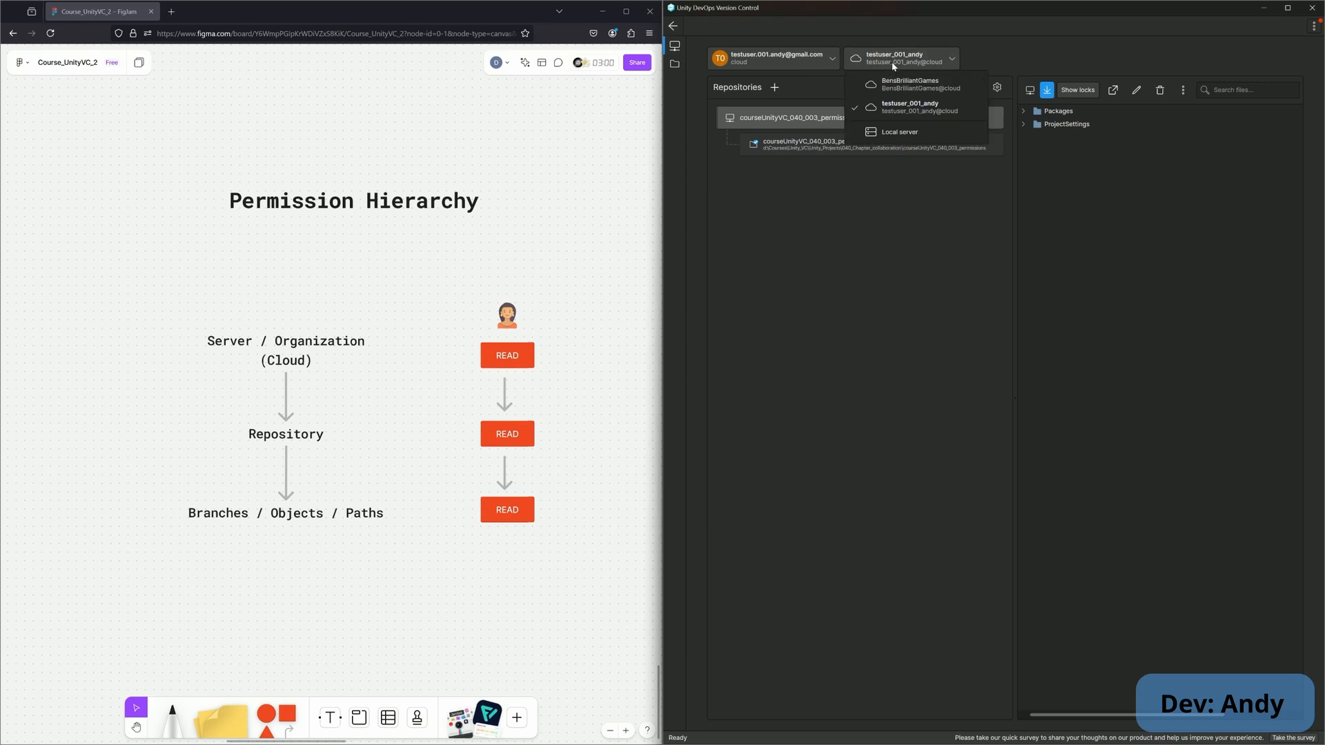
{"action": "left_click", "coordinate": [893, 65]}
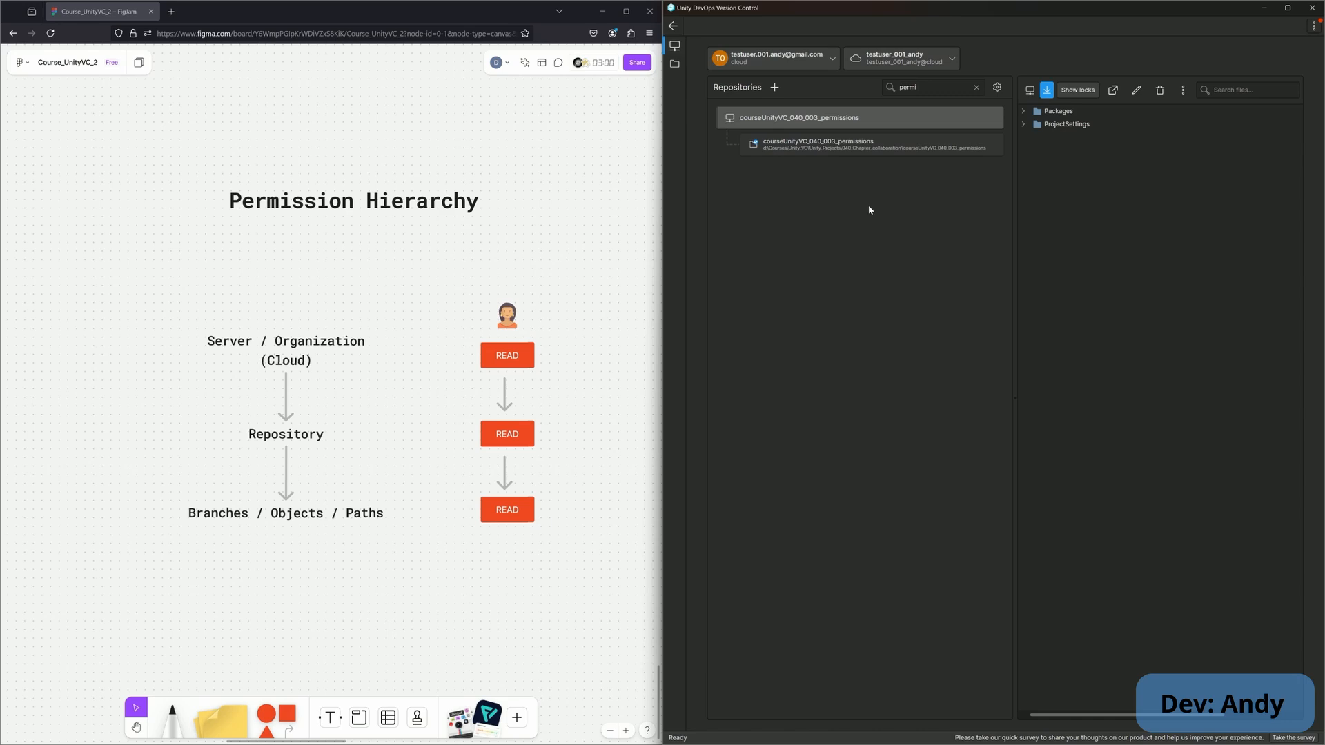
{"action": "left_click", "coordinate": [332, 340]}
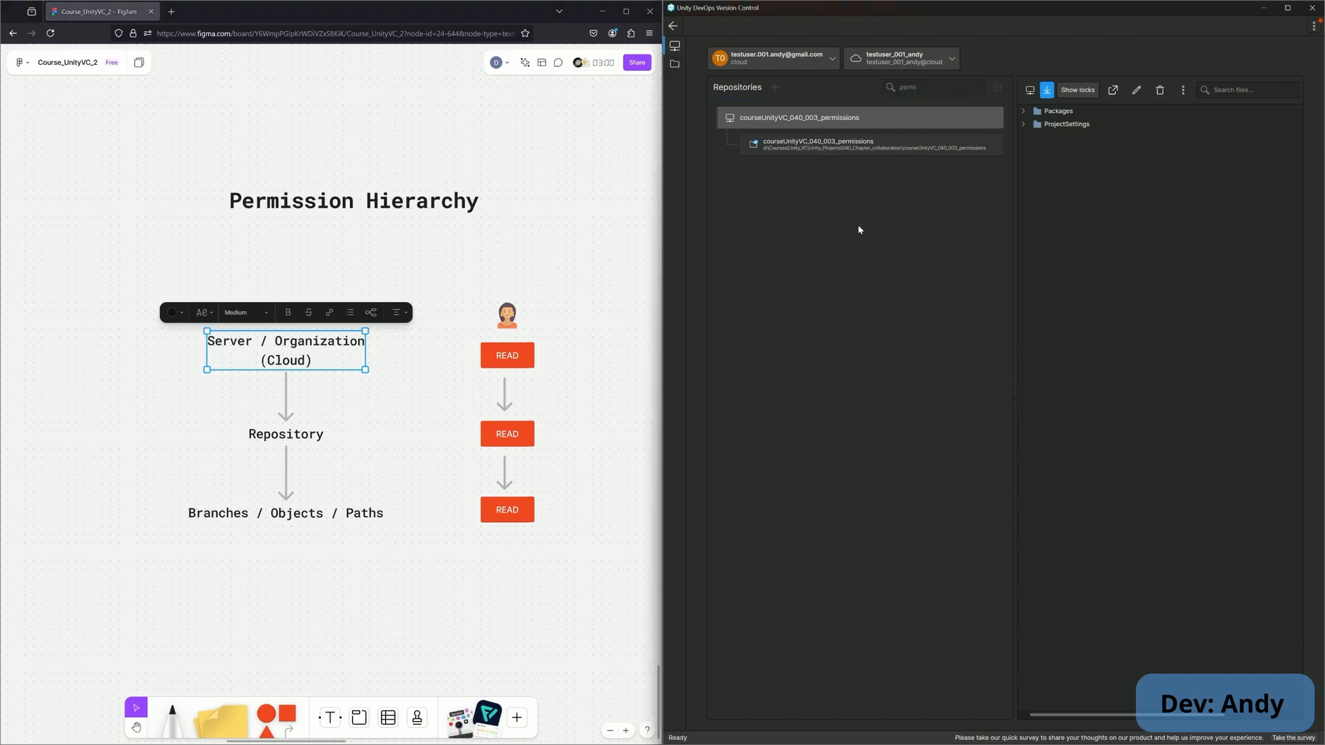
Step: Add the third test user's account to the repository server permissions, reached from the courseUnityVC_040_003_permissions repository
{"action": "mouse_move", "coordinate": [986, 125]}
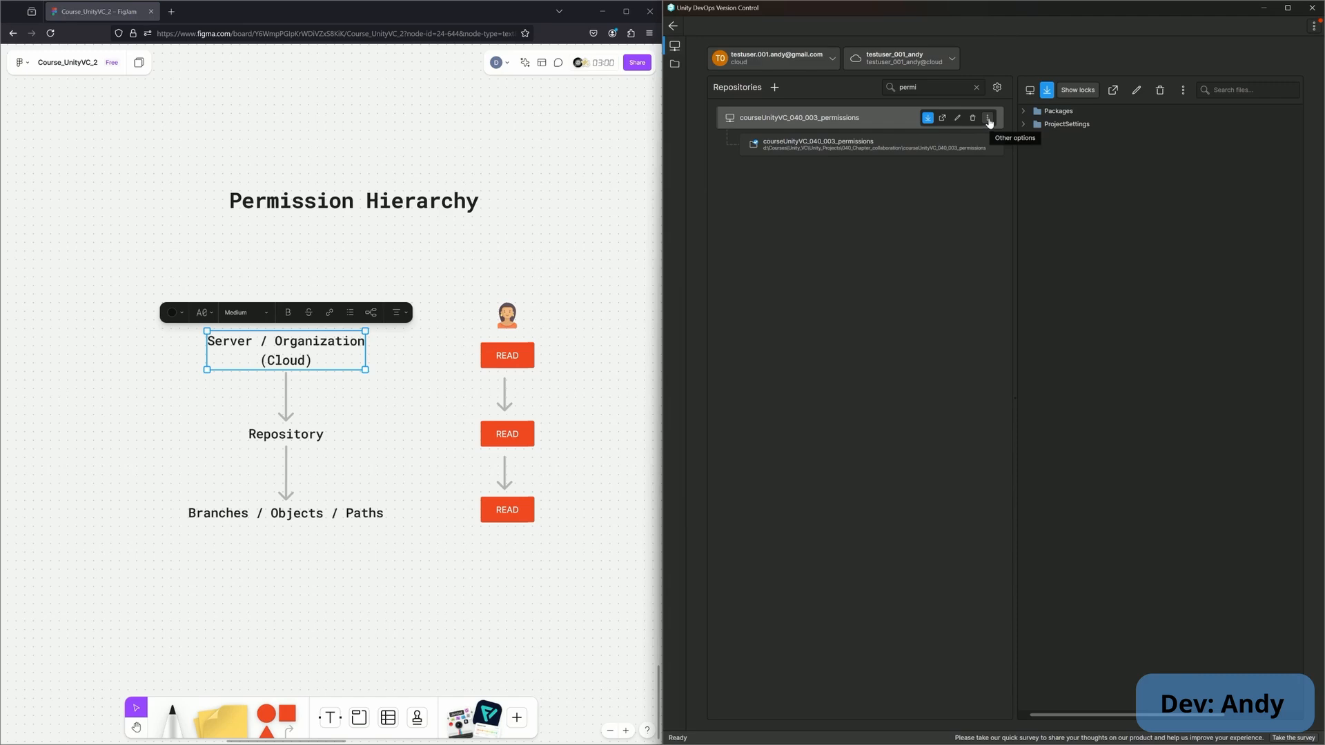
{"action": "left_click", "coordinate": [988, 120]}
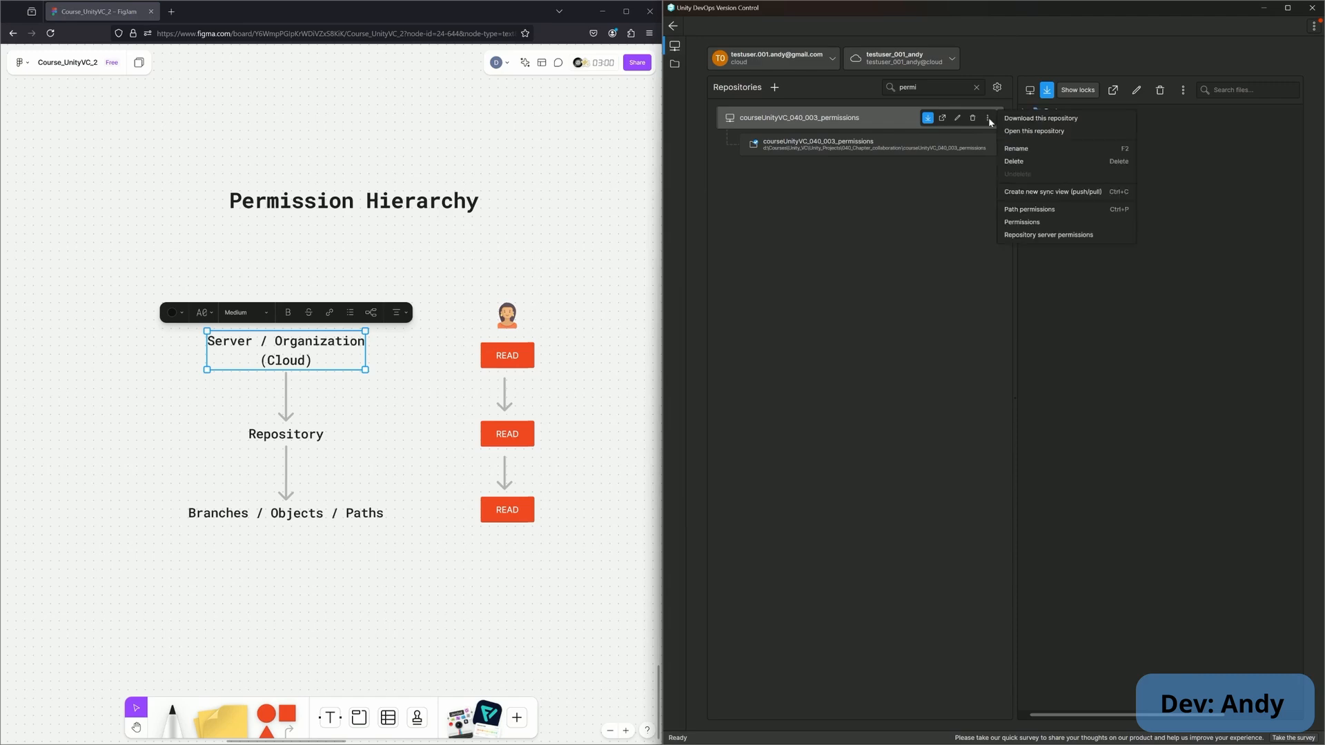
{"action": "left_click", "coordinate": [1037, 236]}
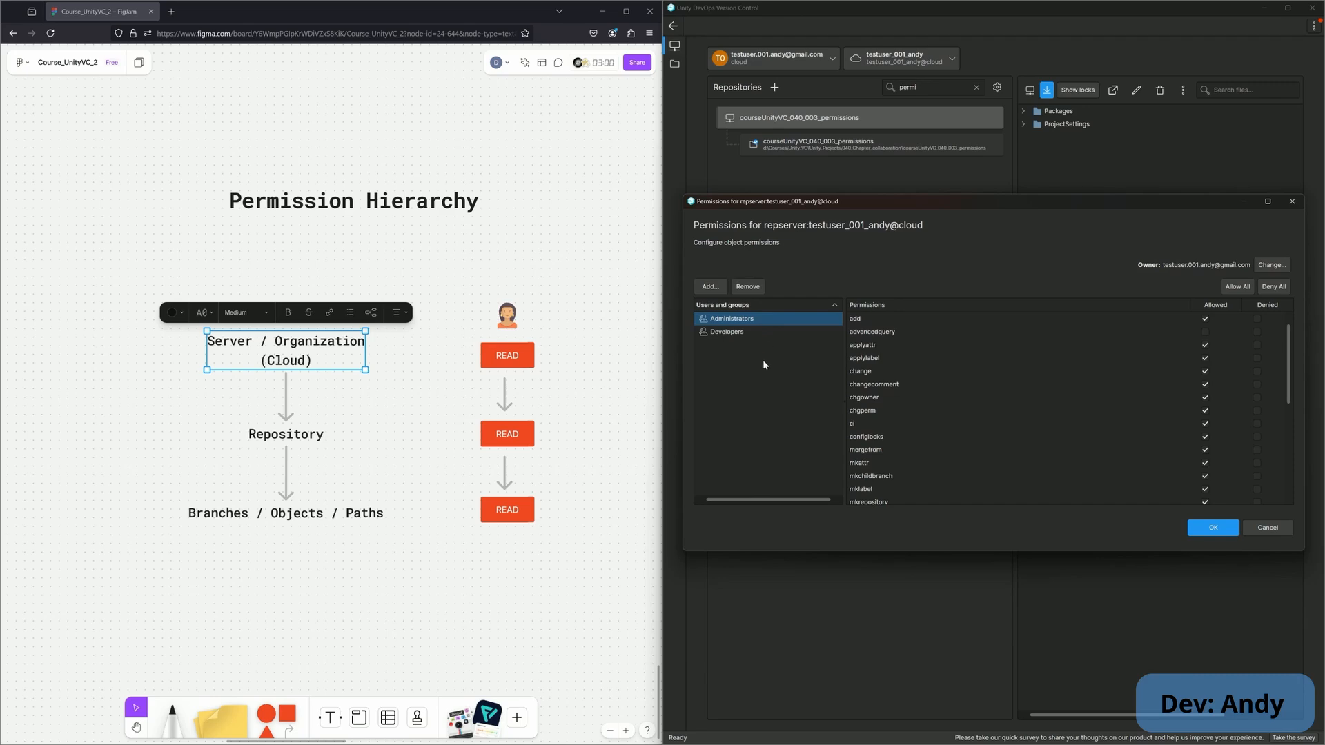
{"action": "left_click", "coordinate": [710, 287]}
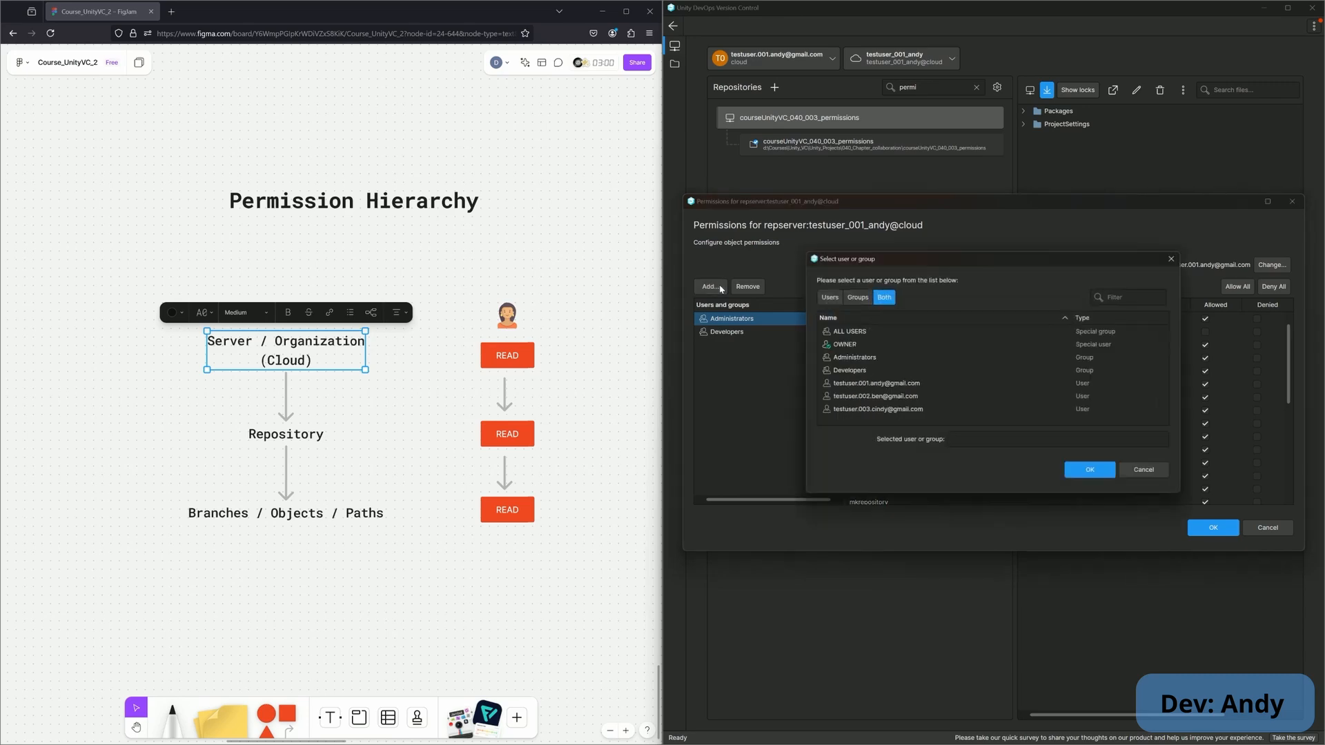
{"action": "left_click", "coordinate": [878, 412]}
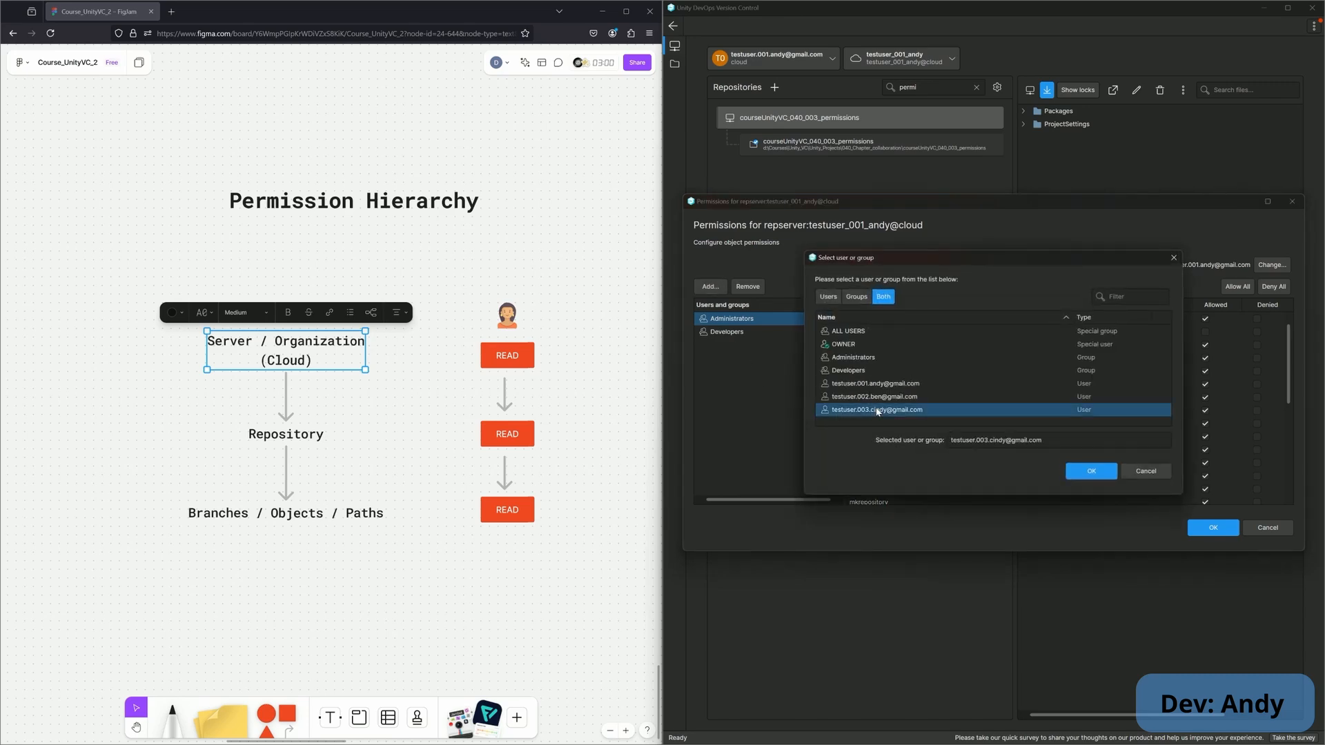
{"action": "left_click", "coordinate": [1088, 472]}
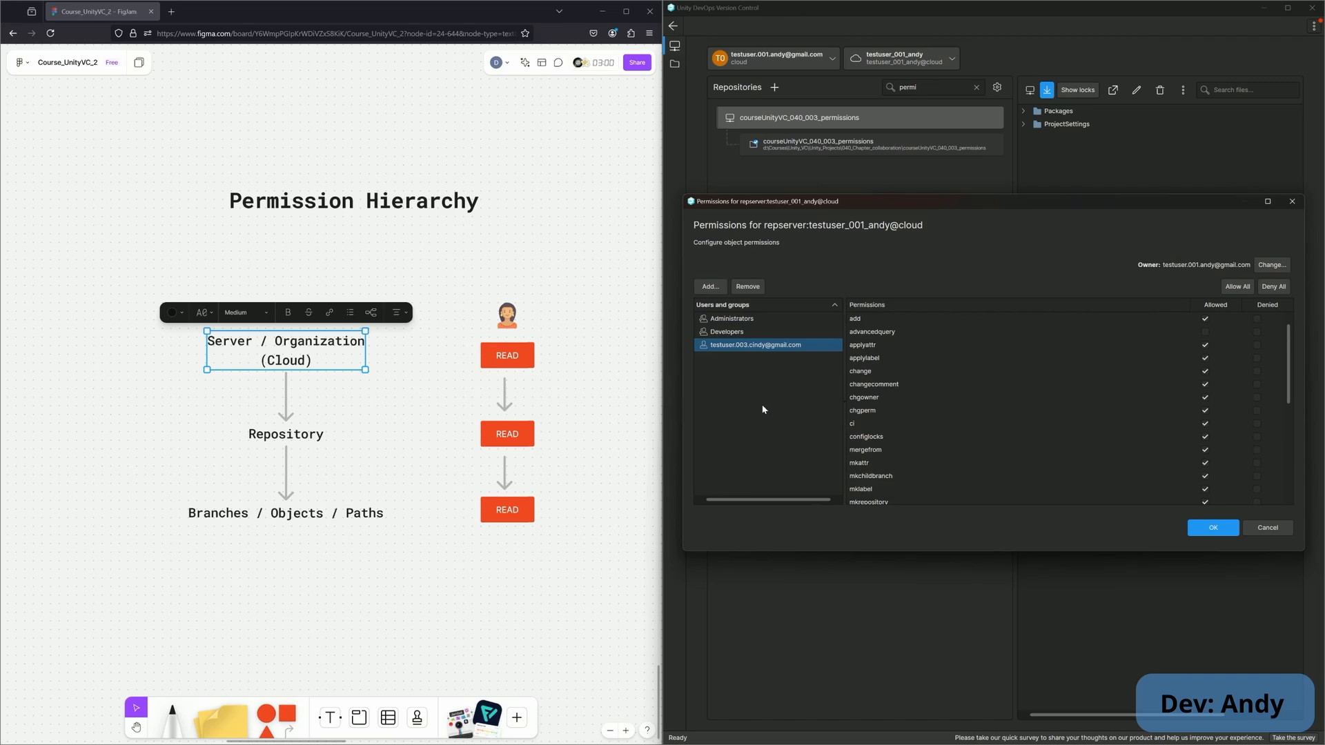
Step: Clear all allowed permissions for the added user, allow only read and view, and confirm the server permissions
{"action": "left_click", "coordinate": [1238, 288]}
{"action": "scroll", "coordinate": [1222, 372], "scroll_direction": "down", "scroll_amount": 4}
{"action": "scroll", "coordinate": [1220, 384], "scroll_direction": "down", "scroll_amount": 1}
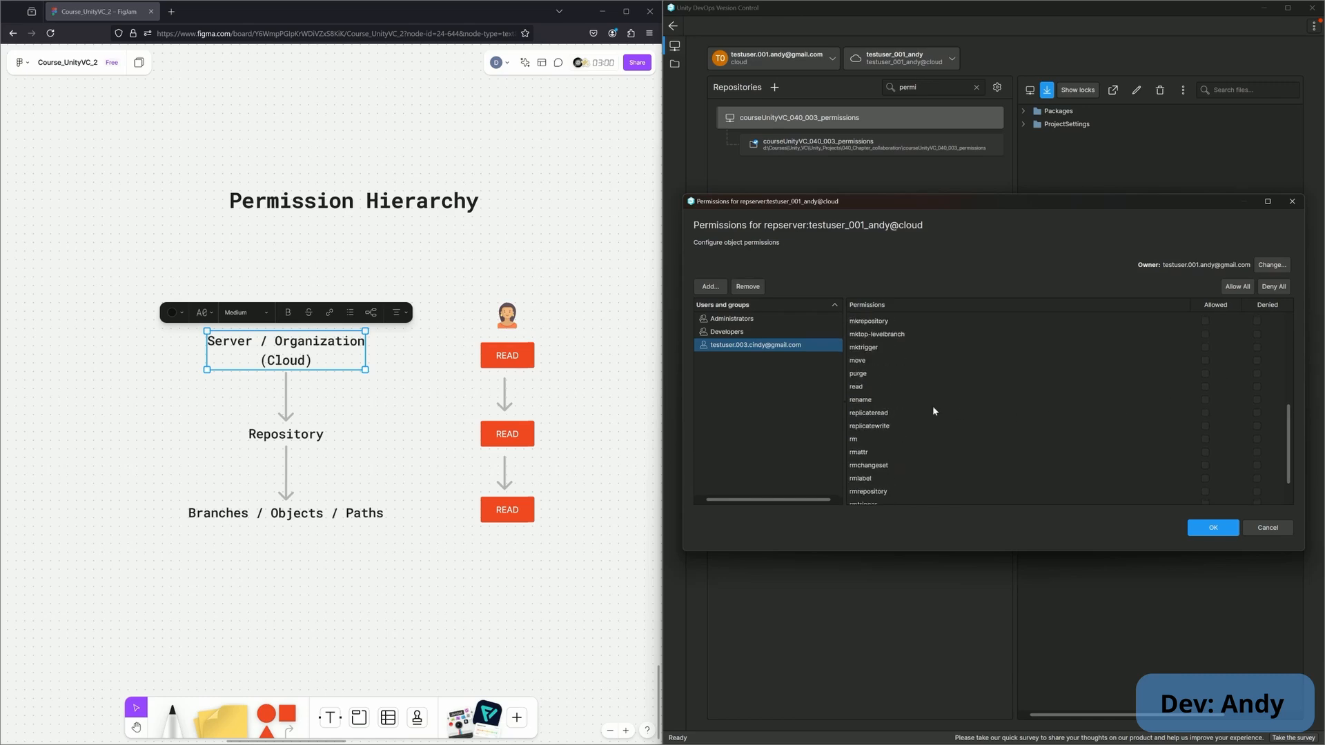
{"action": "left_click", "coordinate": [874, 387]}
{"action": "left_click", "coordinate": [1205, 387]}
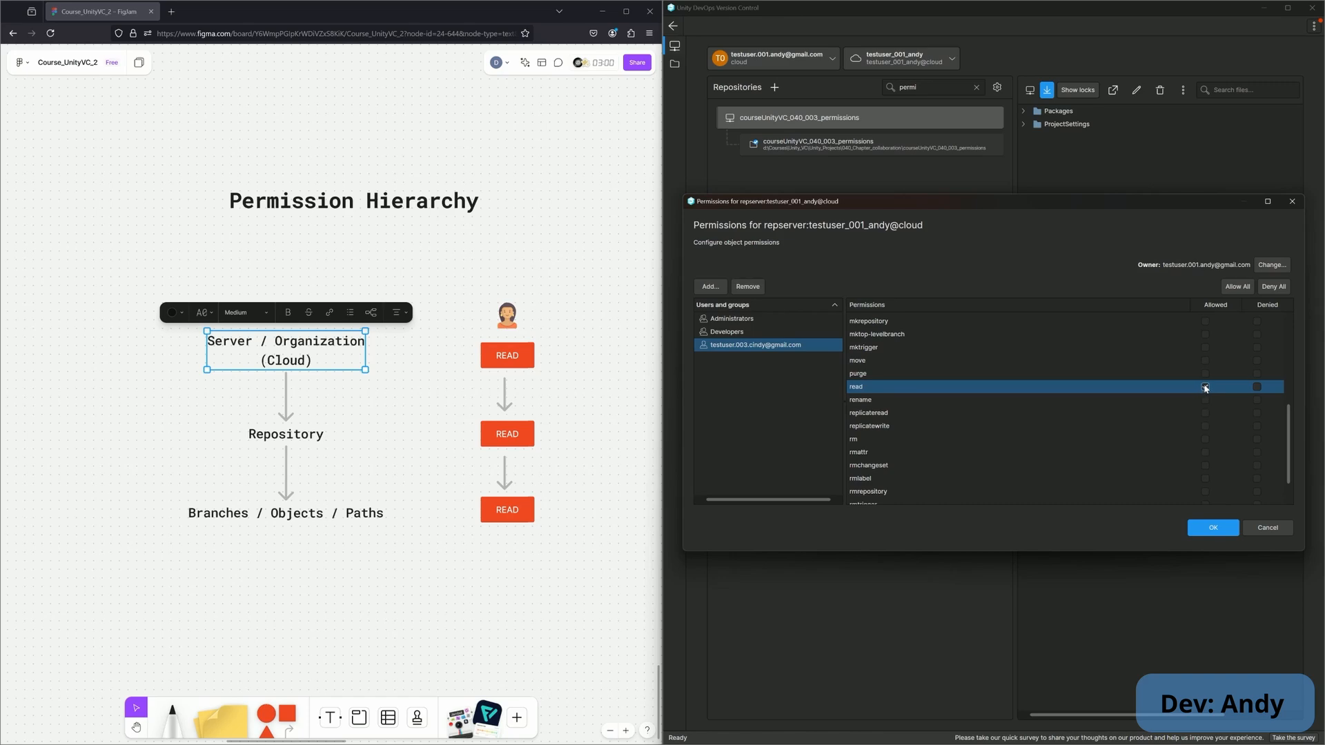
{"action": "scroll", "coordinate": [1166, 414], "scroll_direction": "down", "scroll_amount": 1}
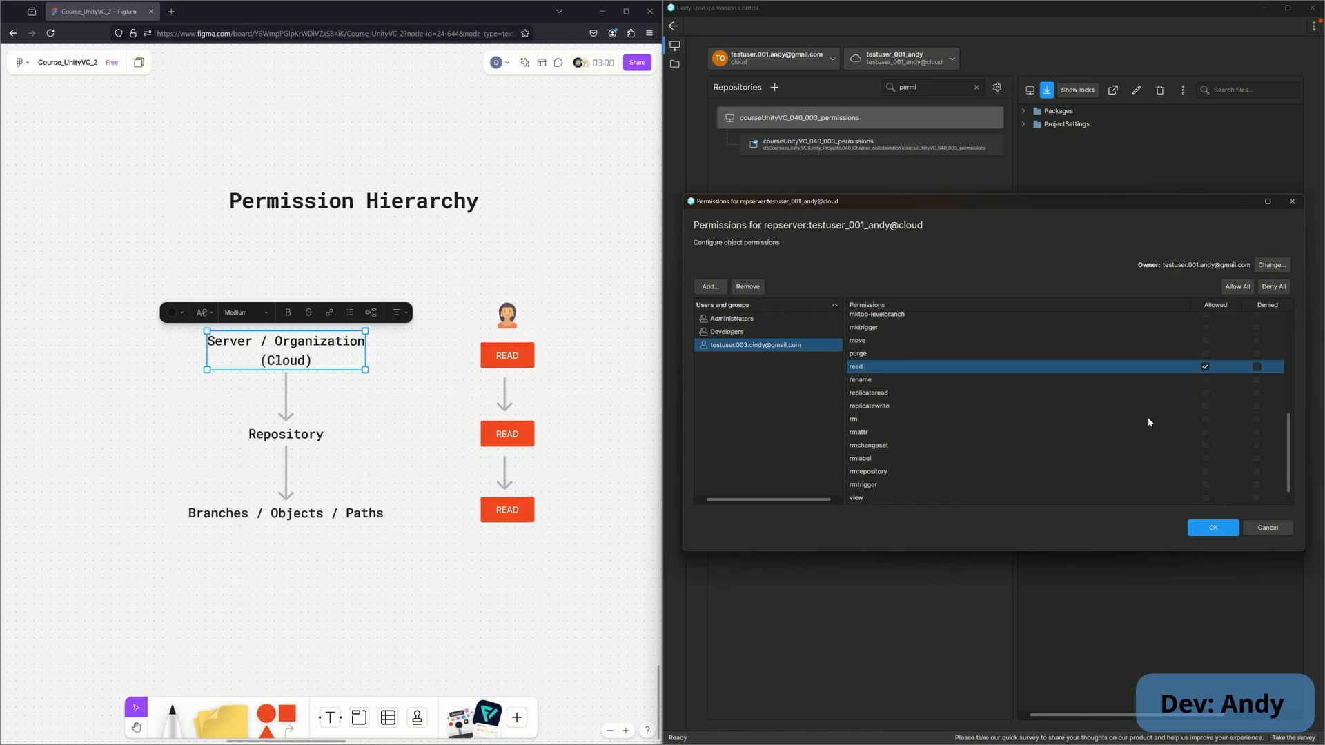
{"action": "left_click", "coordinate": [947, 498]}
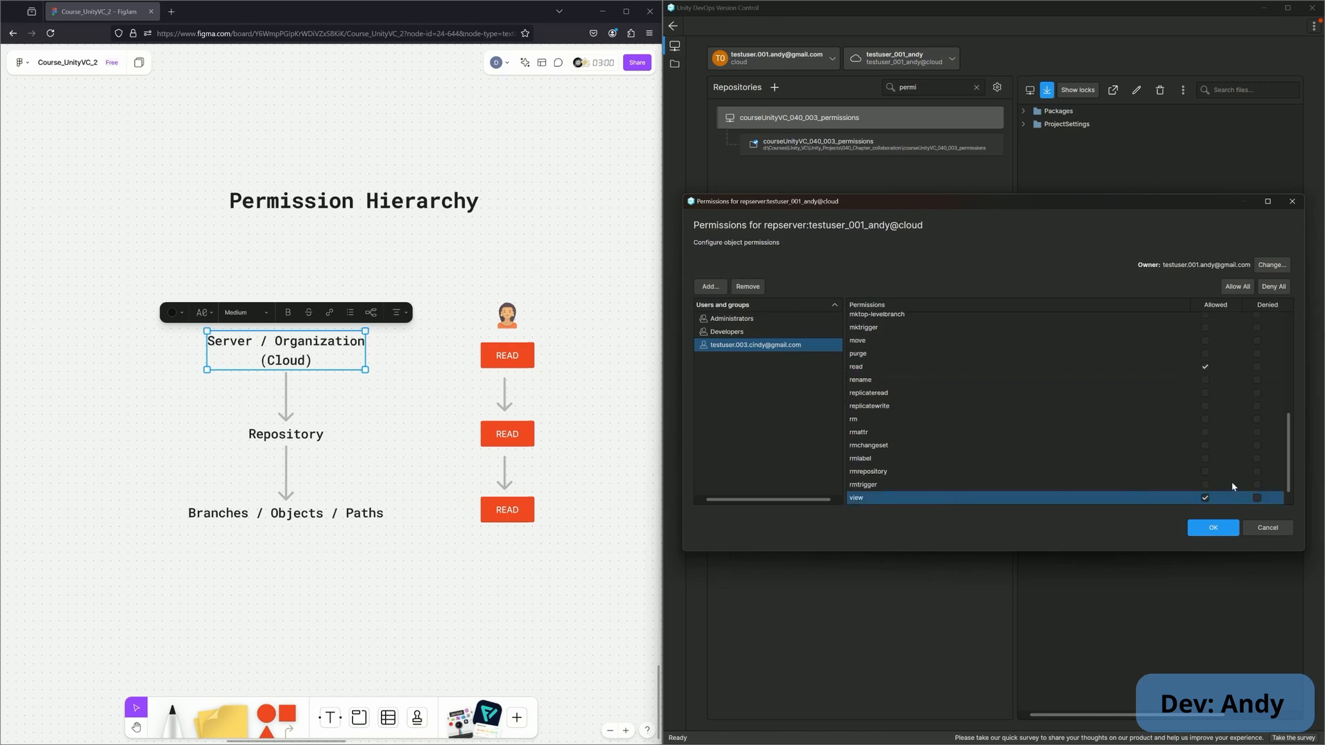
{"action": "left_click", "coordinate": [1228, 534]}
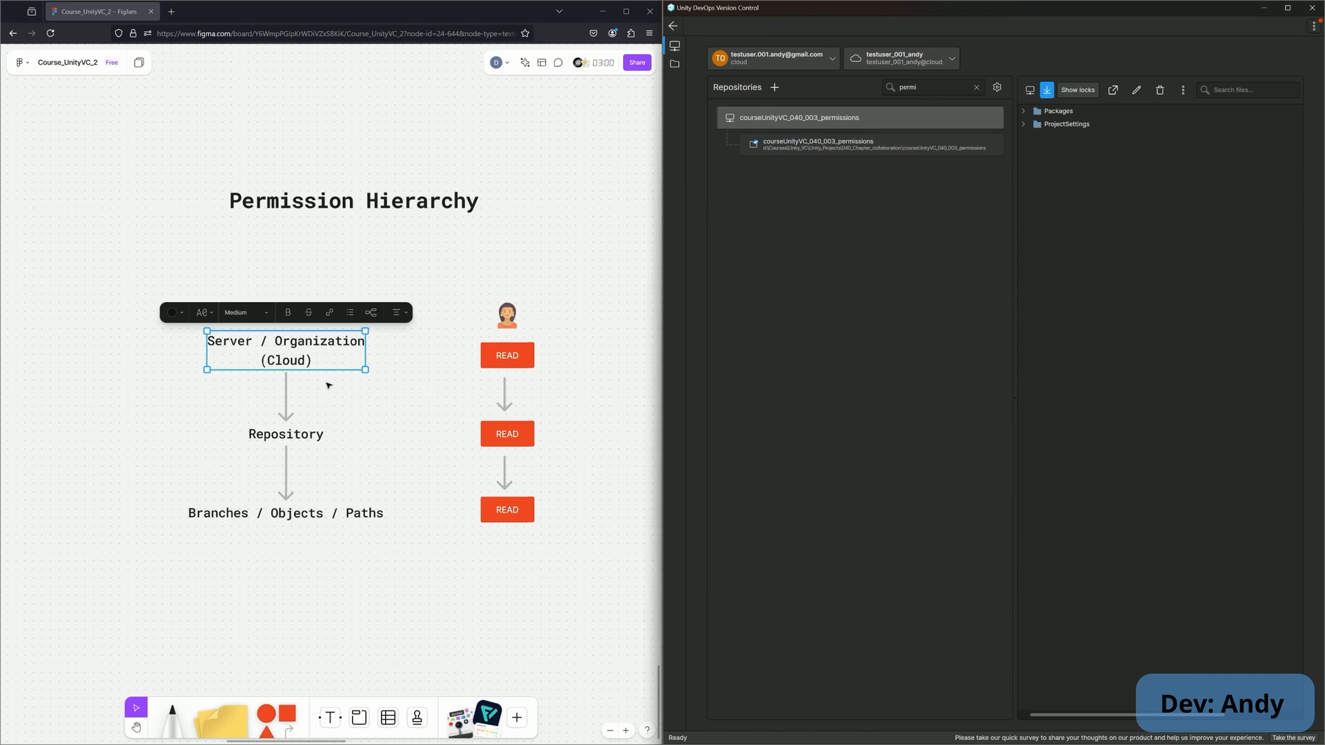
Step: Review the third test user's permissions at repository level for courseUnityVC_040_003_permissions
{"action": "left_click", "coordinate": [304, 435]}
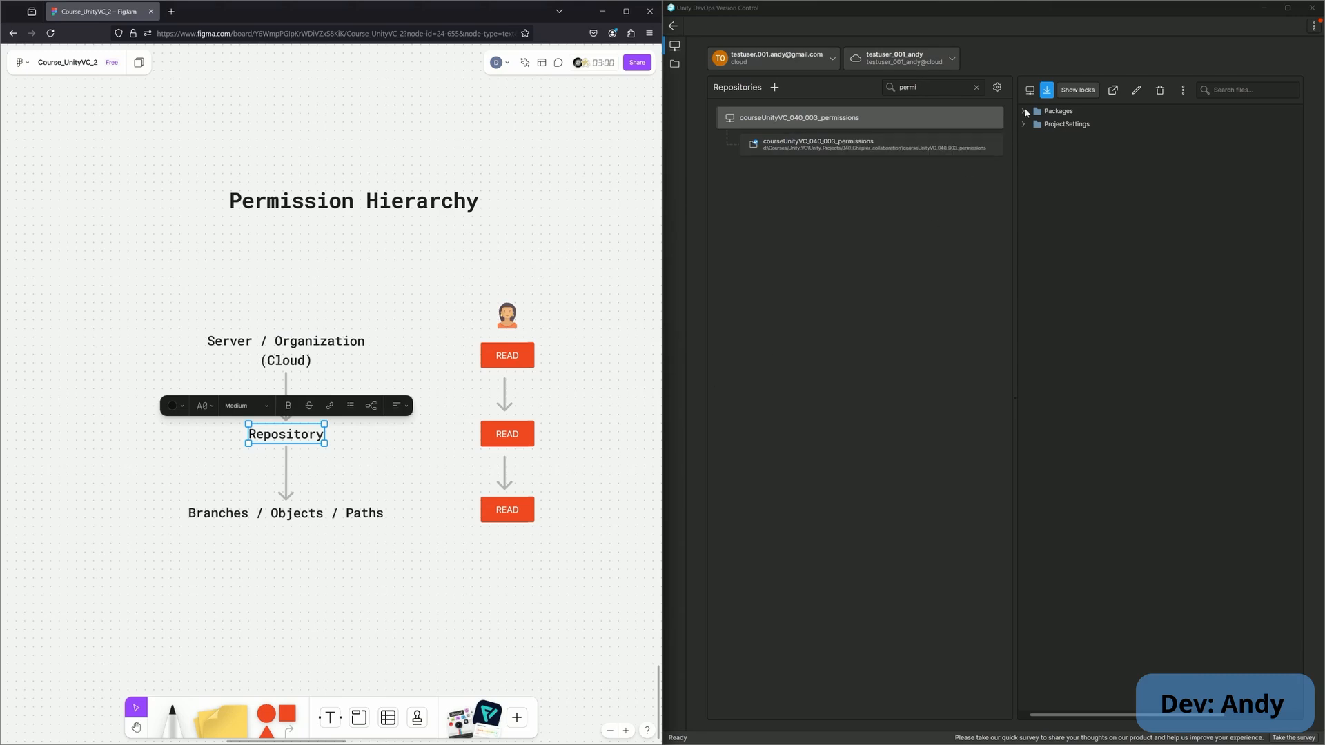
{"action": "mouse_move", "coordinate": [988, 120]}
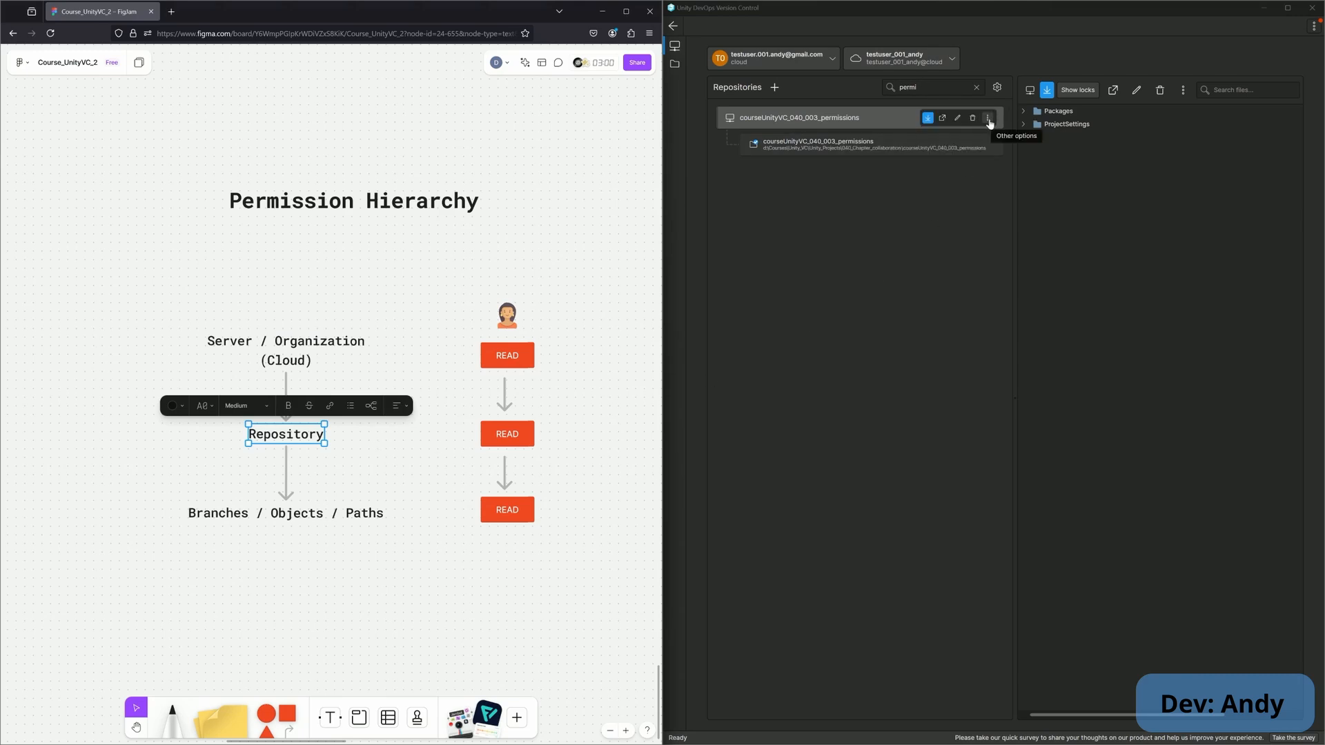
{"action": "left_click", "coordinate": [988, 120]}
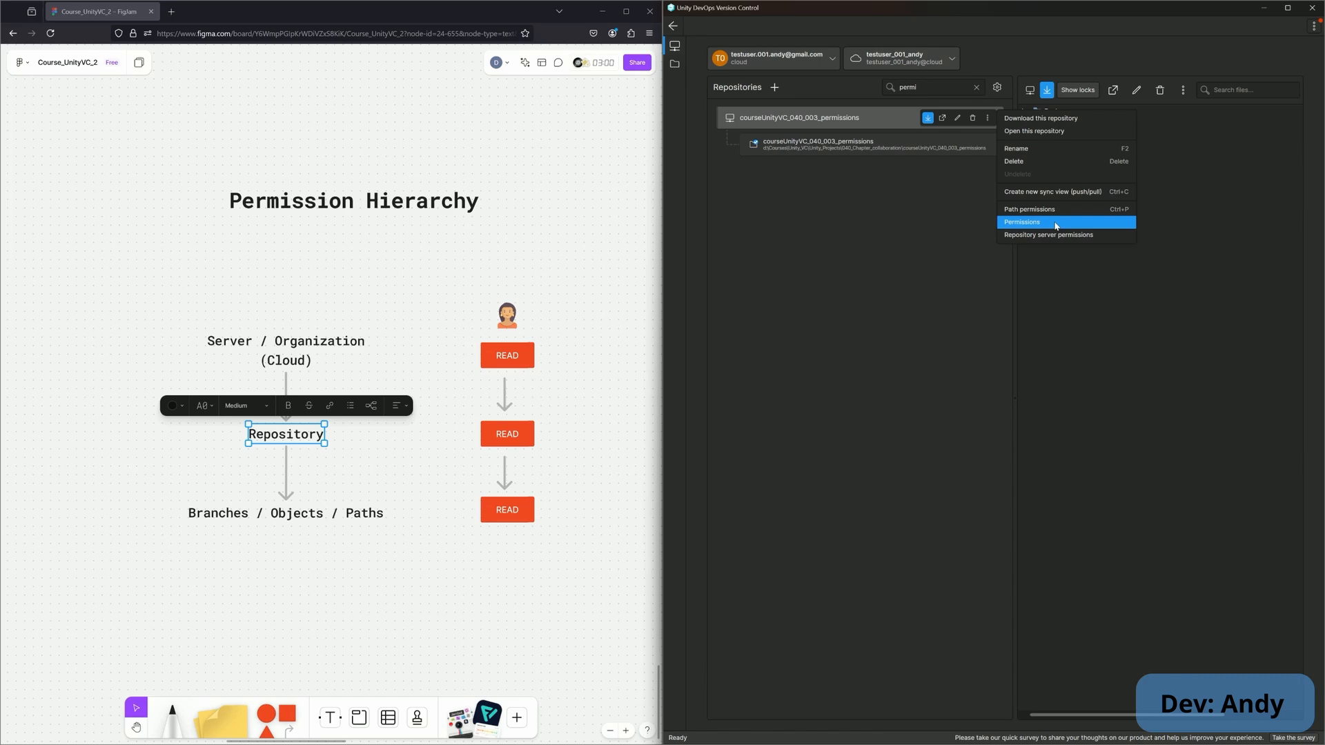
{"action": "left_click", "coordinate": [1055, 225]}
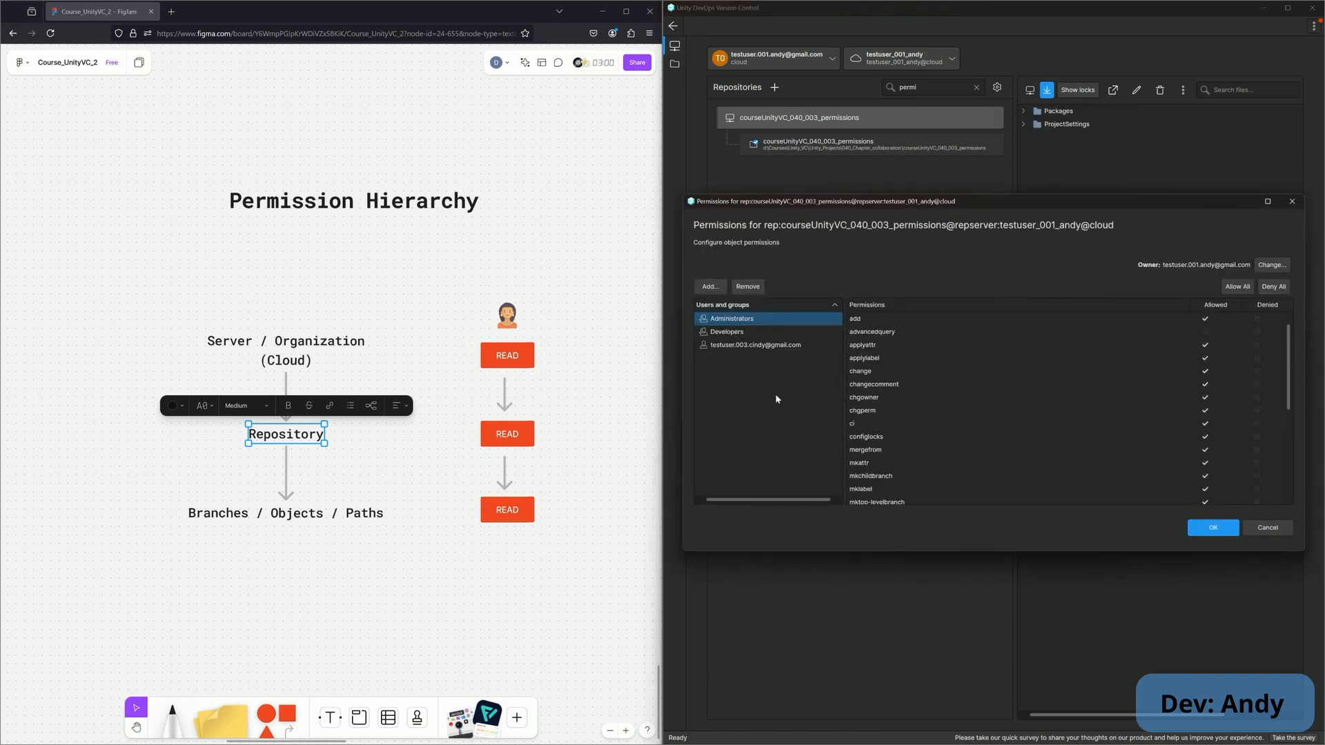
{"action": "left_click", "coordinate": [810, 347]}
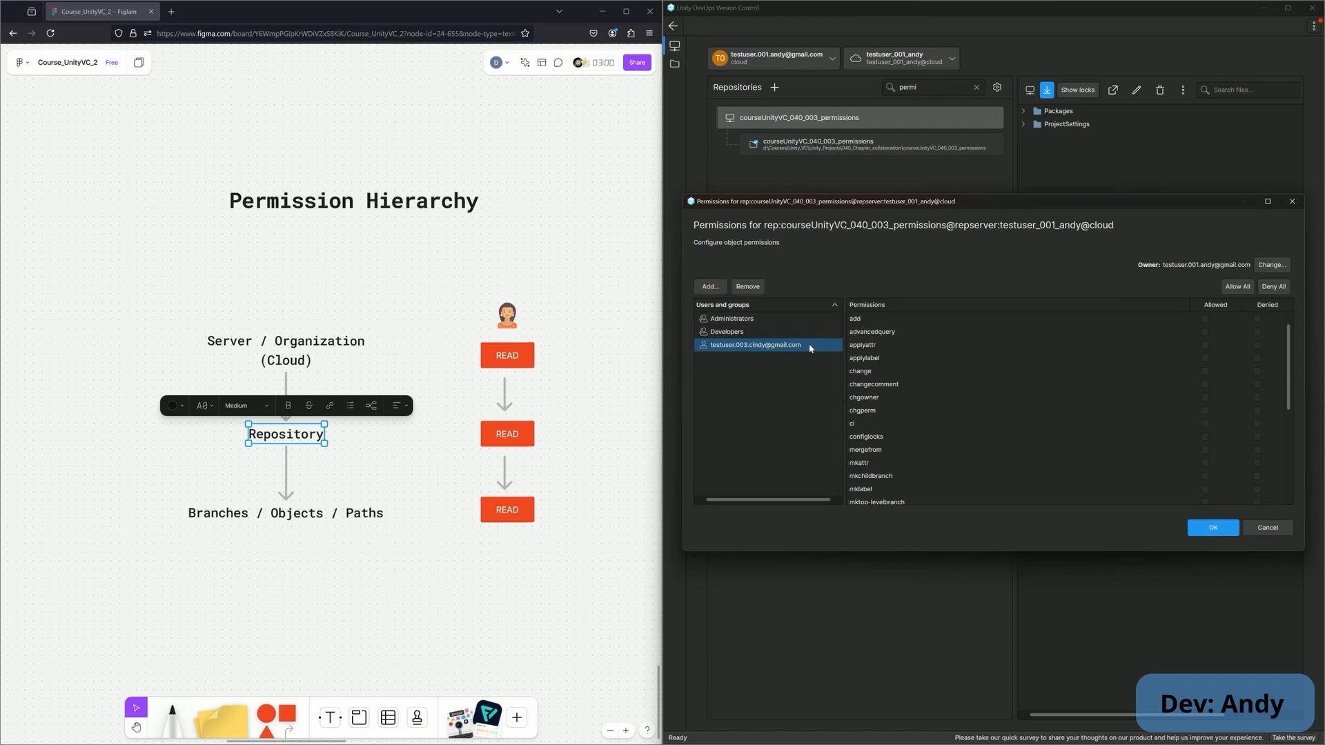
{"action": "scroll", "coordinate": [1063, 386], "scroll_direction": "down", "scroll_amount": 5}
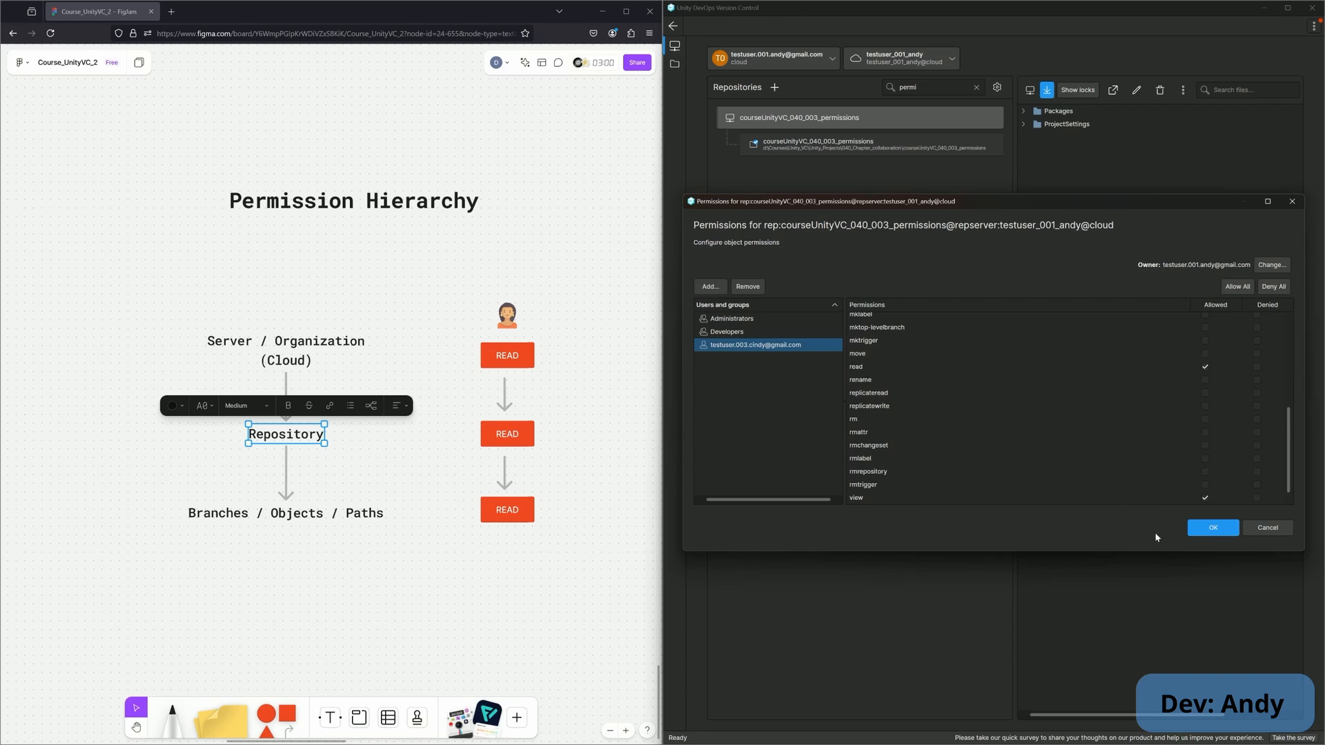
{"action": "left_click", "coordinate": [1227, 533]}
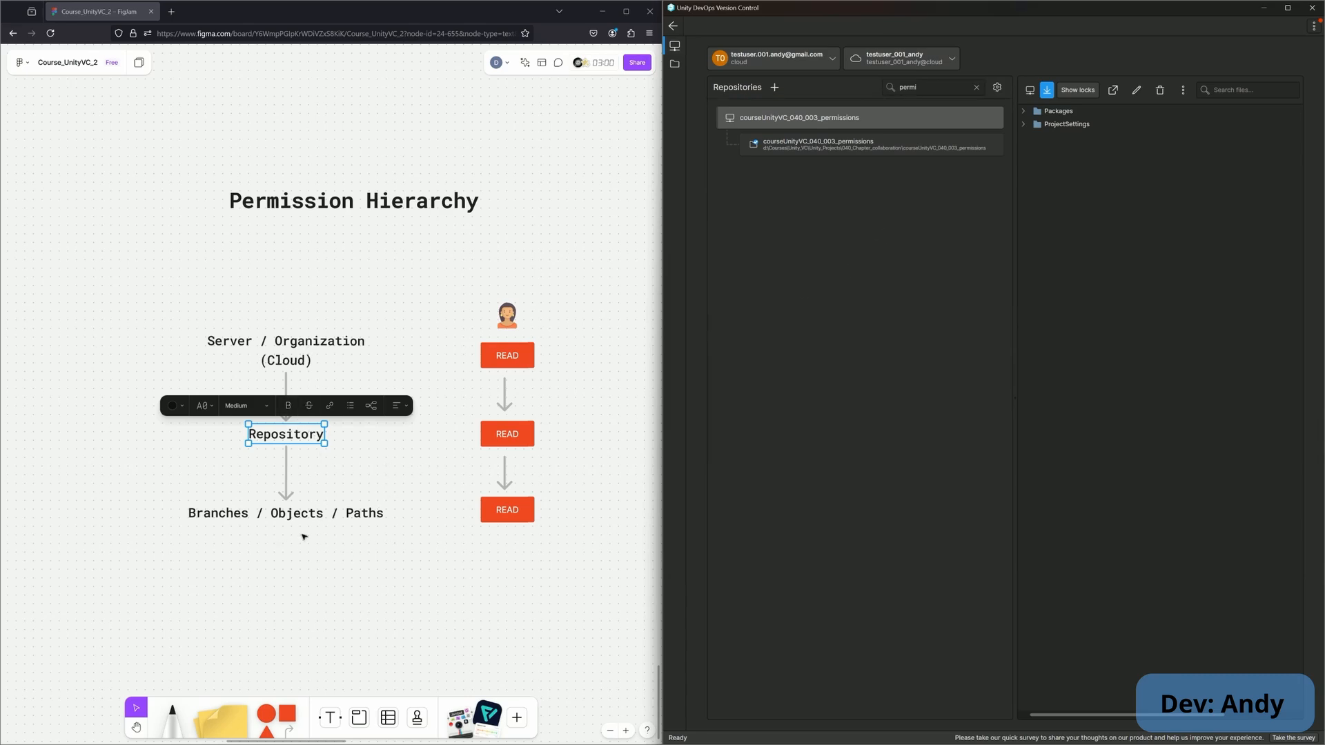
Step: Open the courseUnityVC_040_003_permissions workspace and review the third test user's permissions on the /main1 branch
{"action": "left_click", "coordinate": [331, 545]}
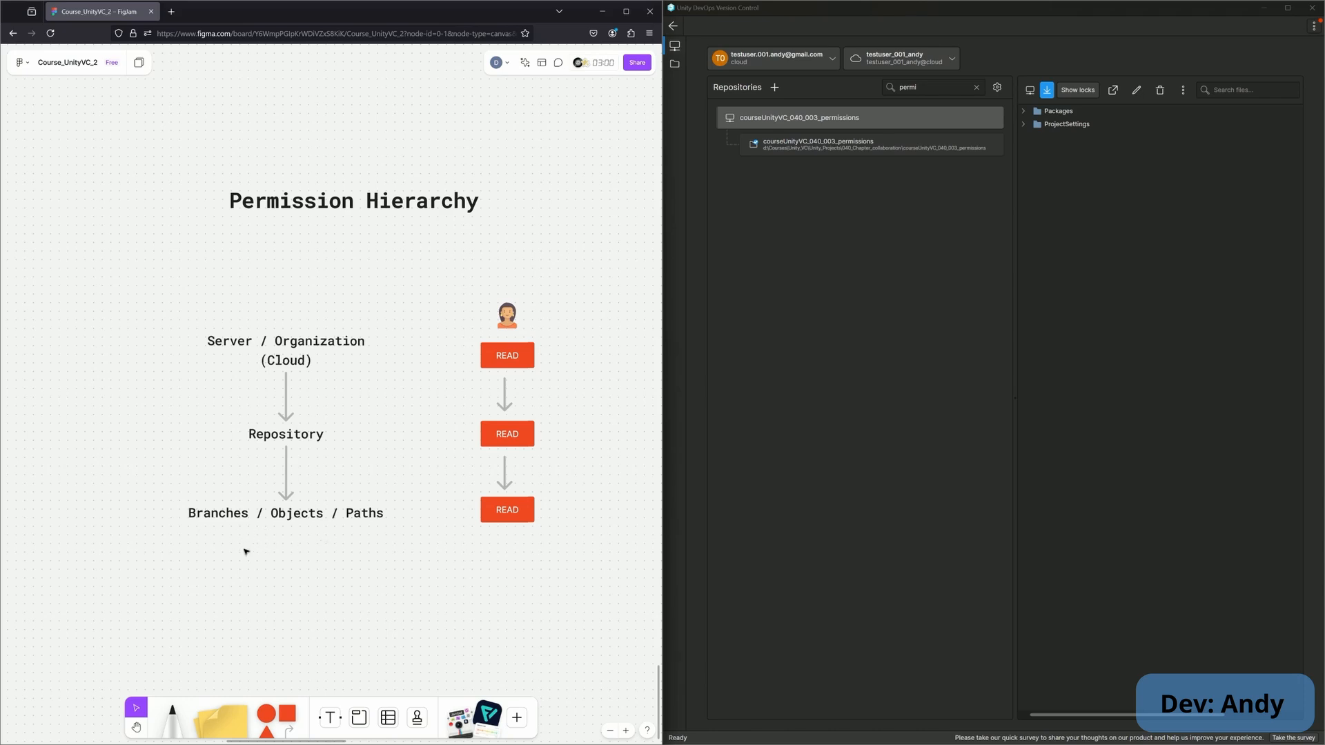
{"action": "double_click", "coordinate": [905, 144]}
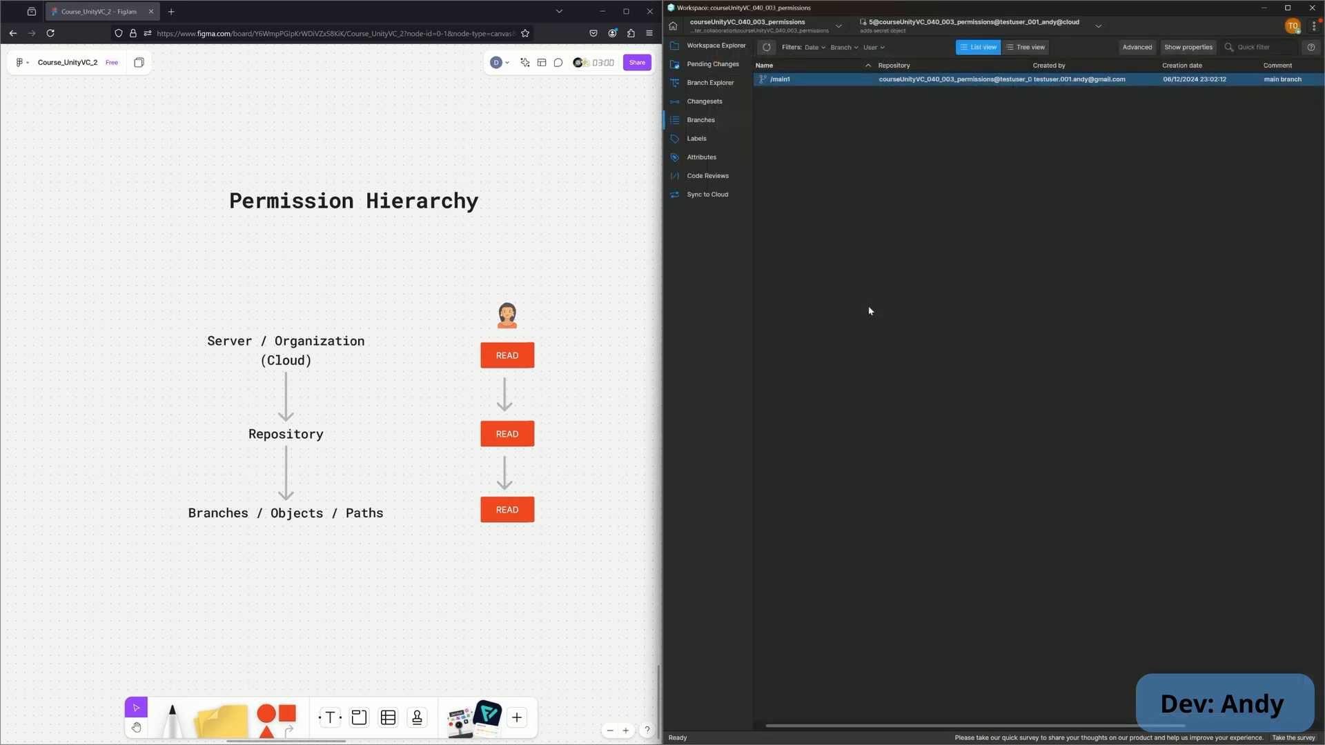
{"action": "left_click", "coordinate": [724, 105]}
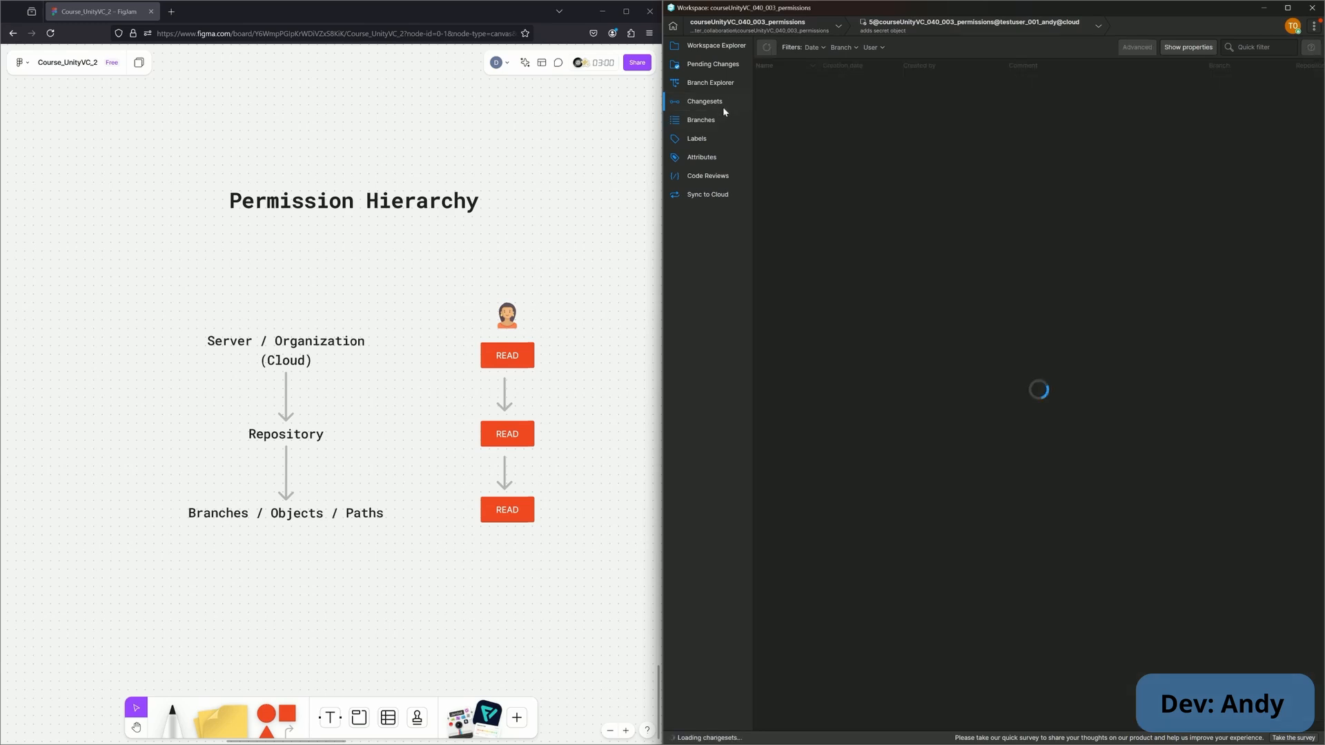
{"action": "left_click", "coordinate": [723, 121]}
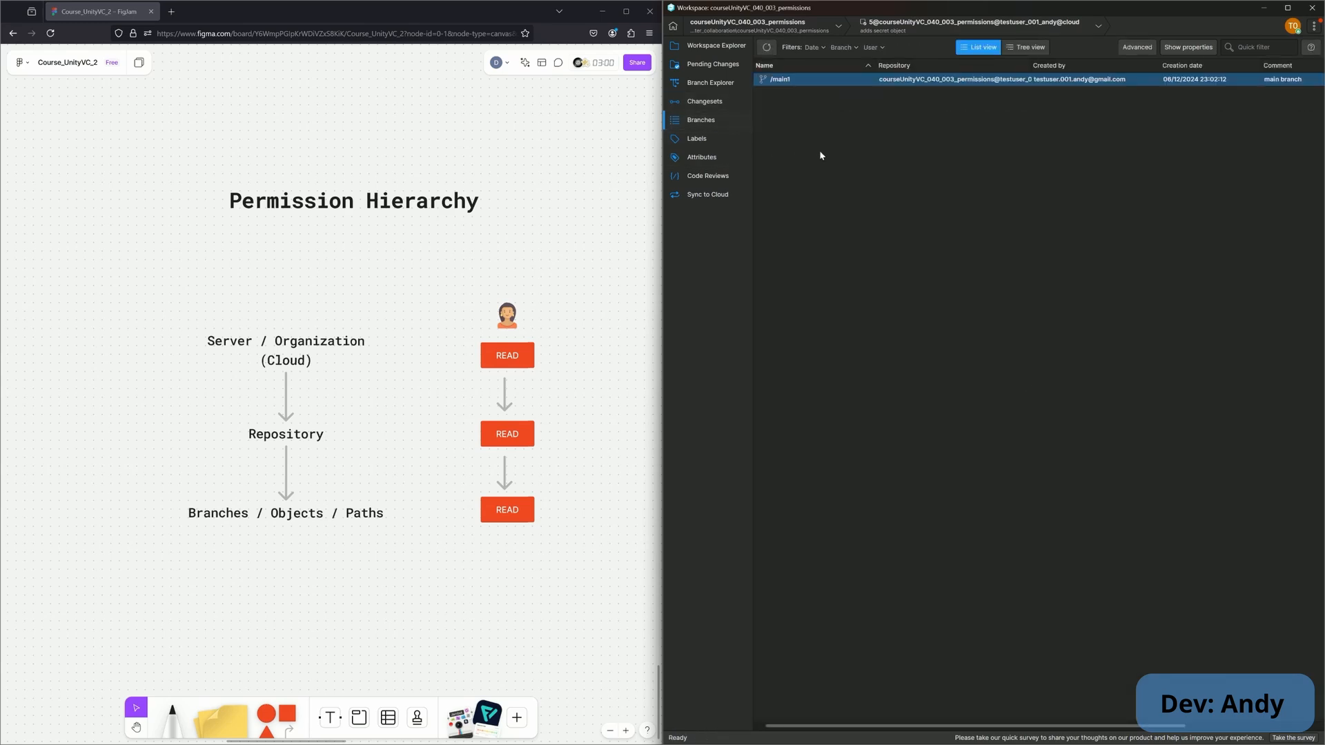
{"action": "right_click", "coordinate": [819, 81]}
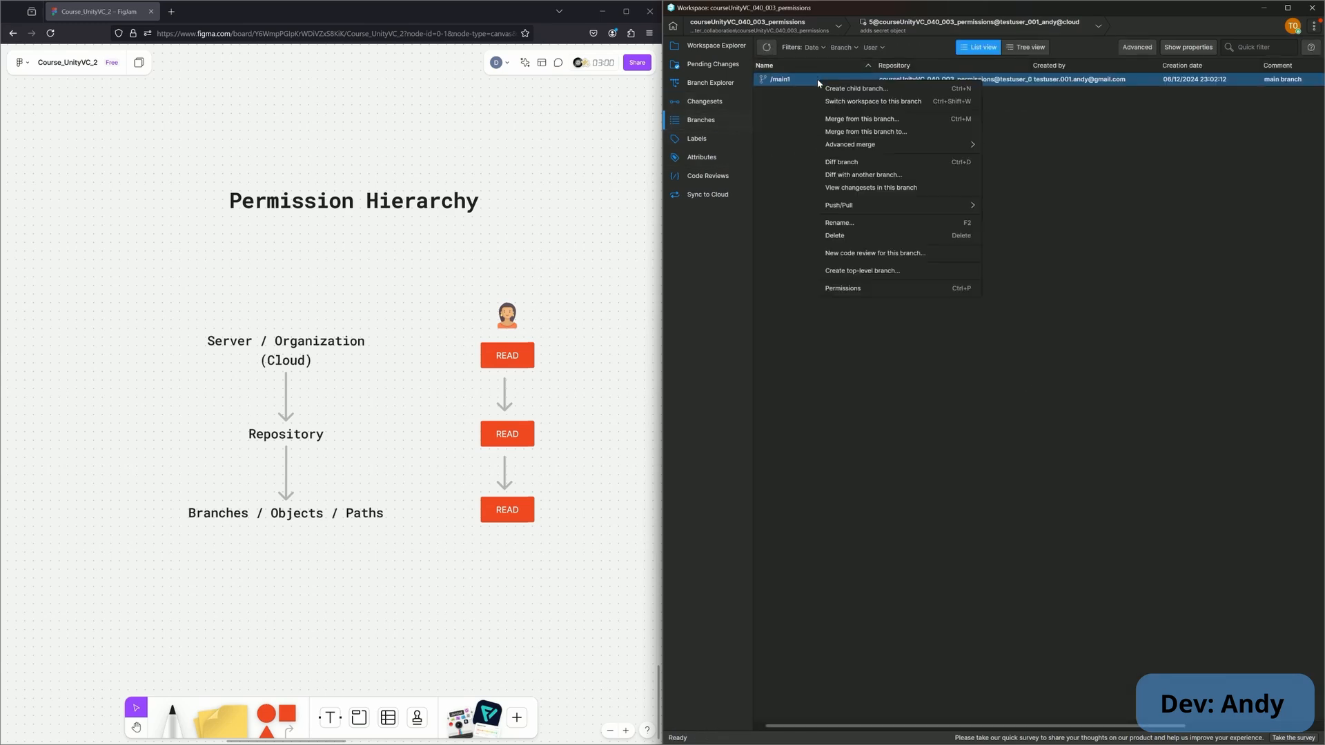
{"action": "left_click", "coordinate": [875, 290]}
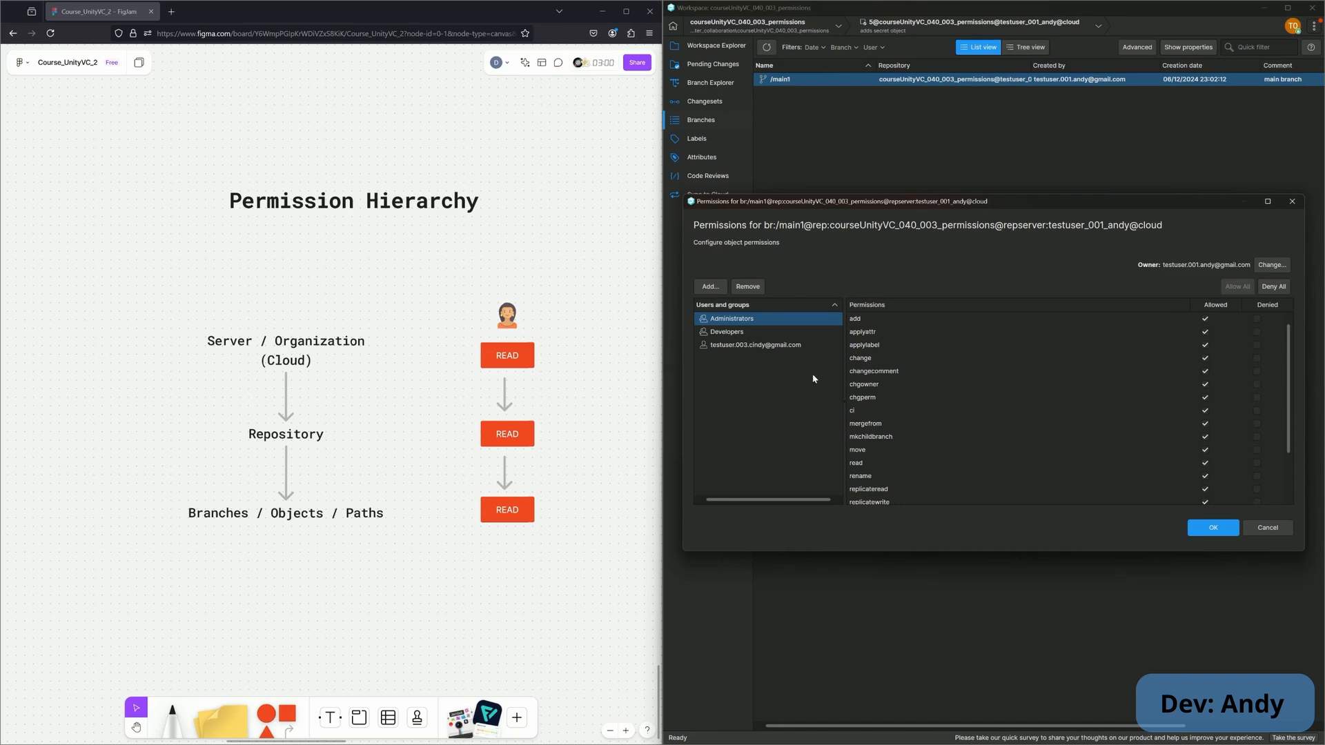
{"action": "left_click", "coordinate": [817, 347]}
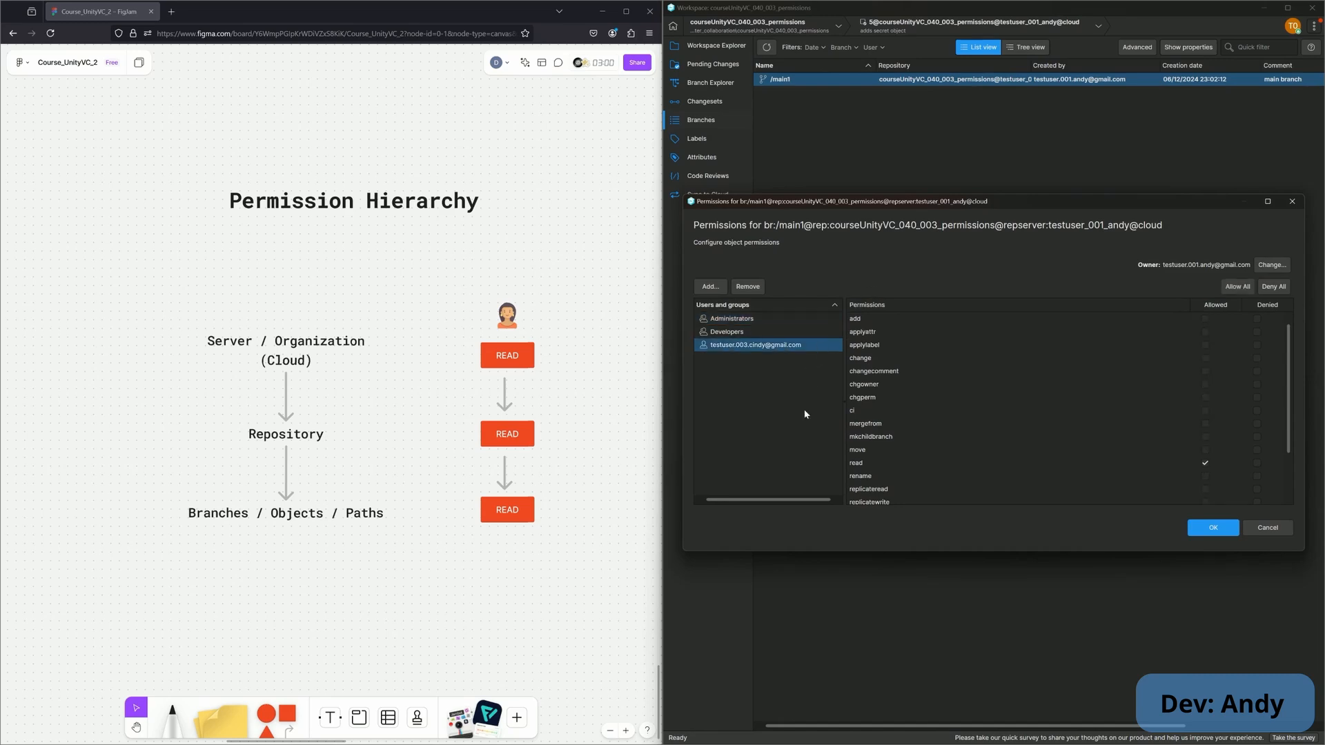
{"action": "scroll", "coordinate": [1135, 427], "scroll_direction": "down", "scroll_amount": 2}
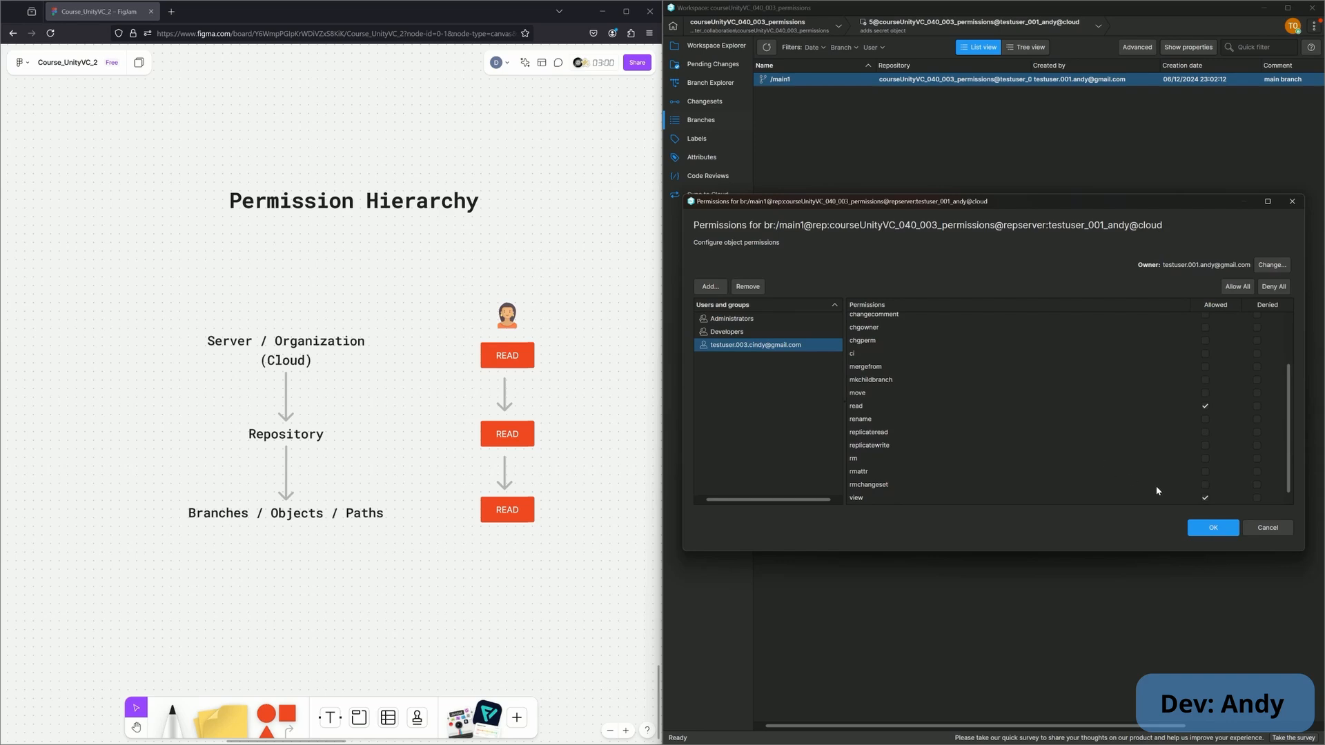
{"action": "left_click", "coordinate": [1228, 530]}
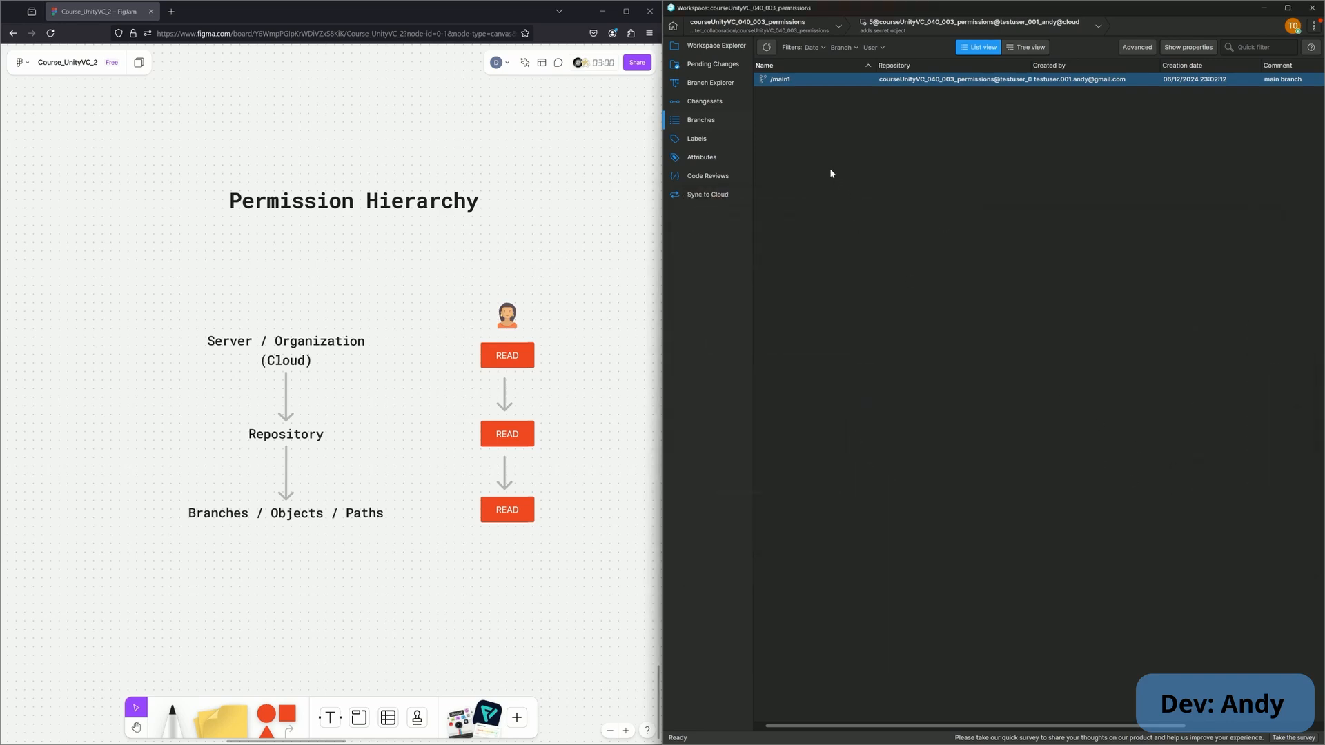
Step: Find the permissions option for the /main1 branch in the Branch Explorer without opening it
{"action": "left_click", "coordinate": [734, 84]}
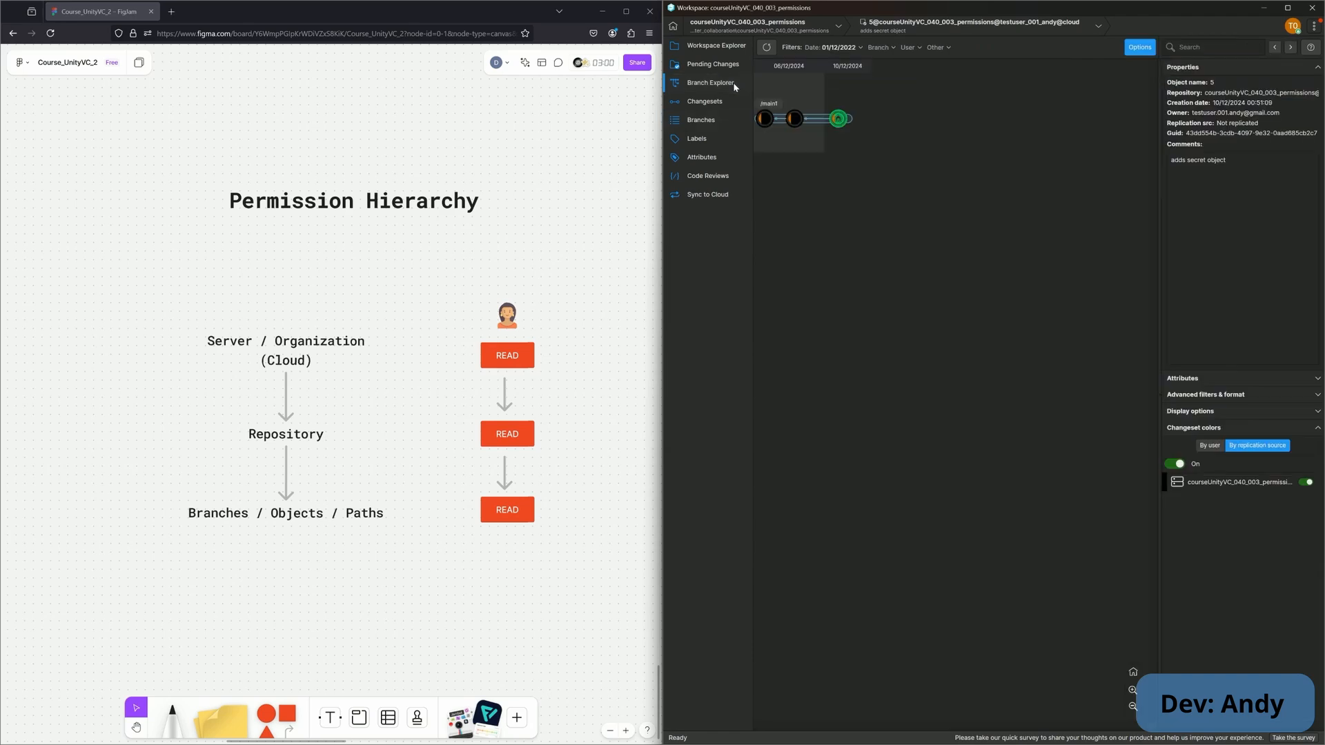
{"action": "left_click", "coordinate": [818, 120]}
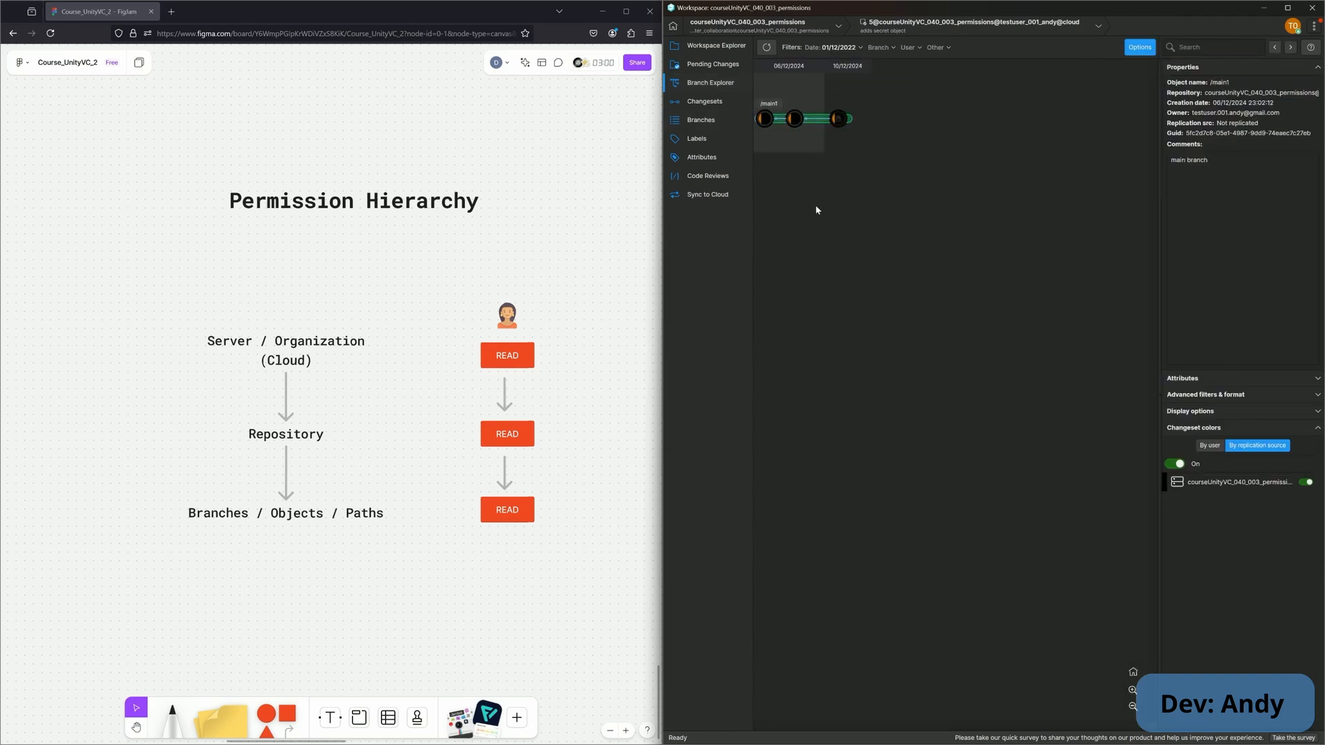
{"action": "right_click", "coordinate": [812, 124]}
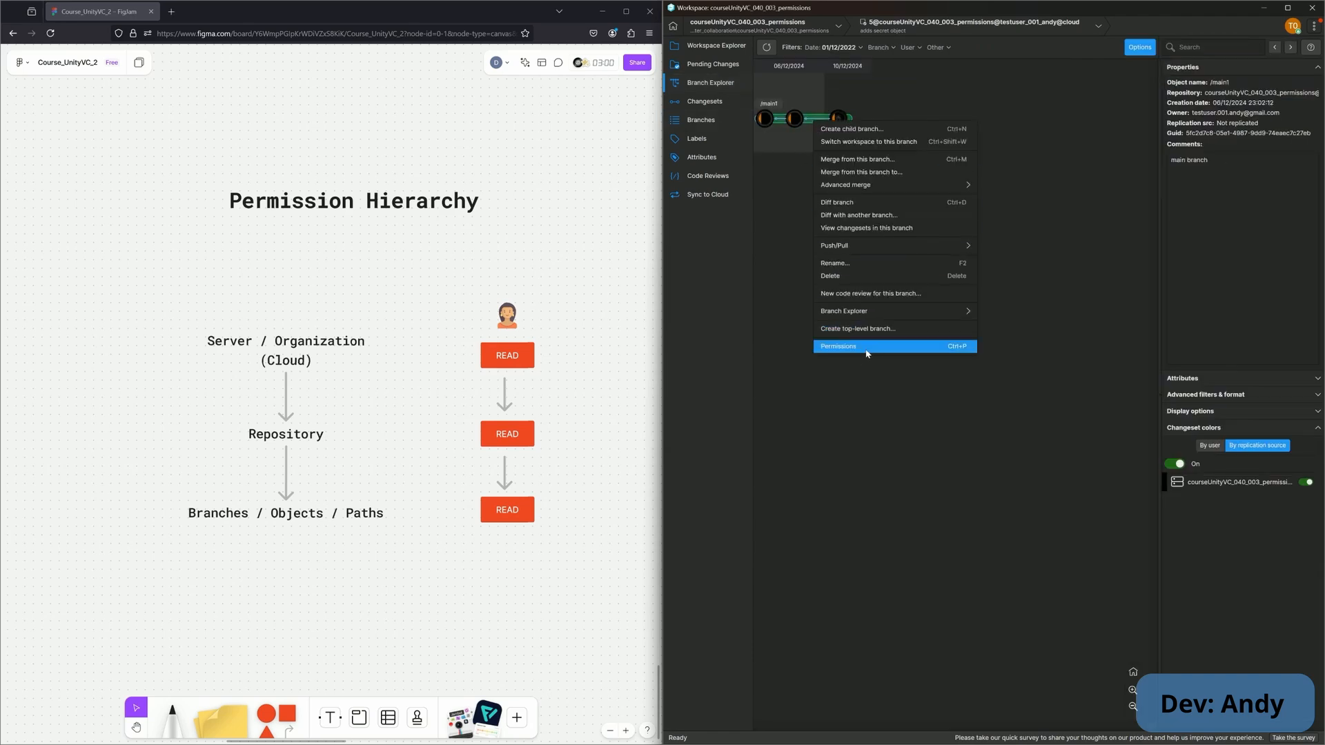
{"action": "left_click", "coordinate": [720, 249]}
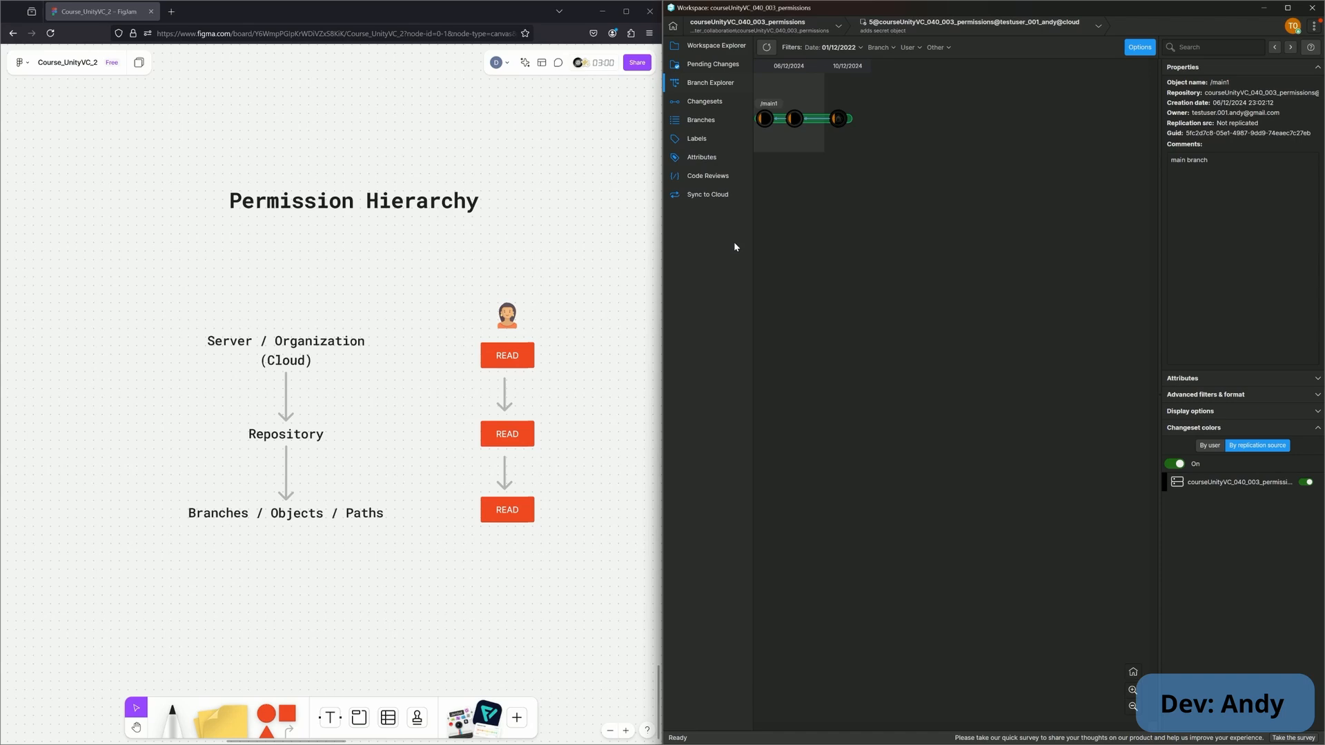
Step: Review the third test user's path permissions on the Assets folder in the workspace files, leaving them unchanged
{"action": "left_click", "coordinate": [721, 54]}
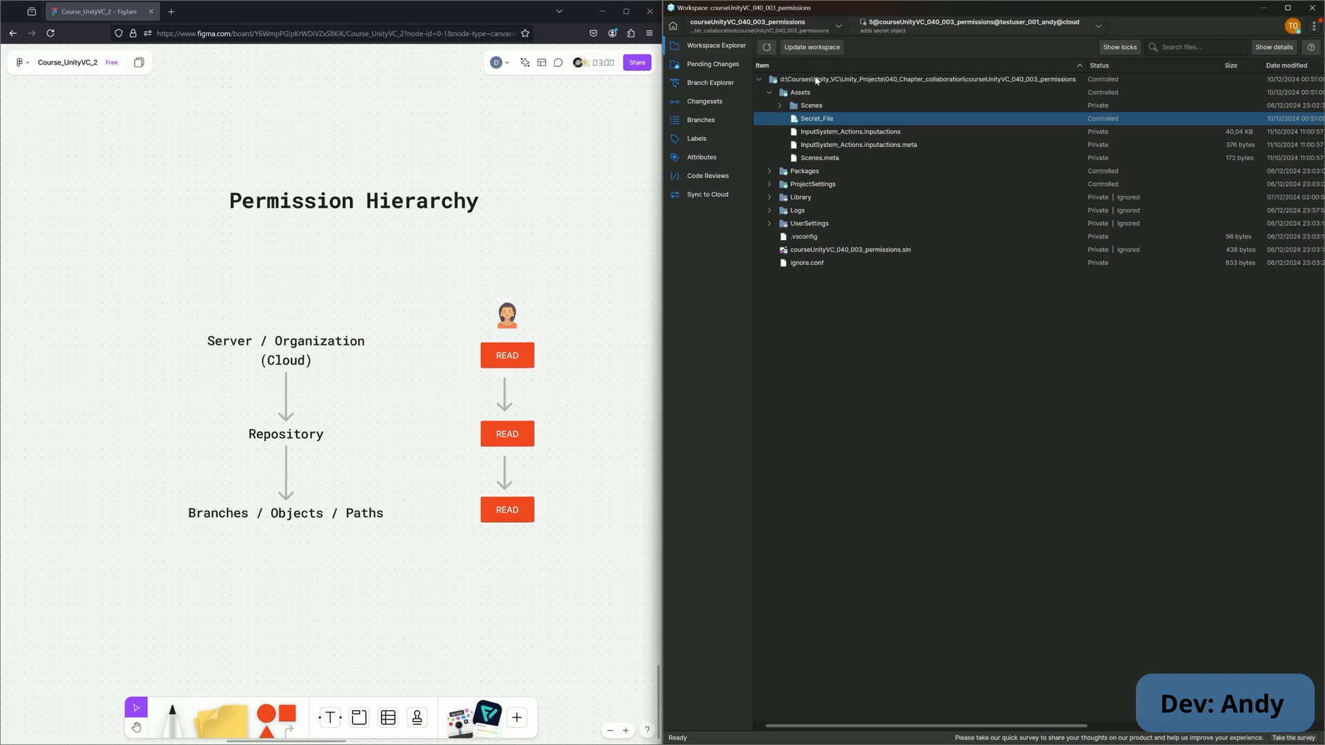
{"action": "left_click", "coordinate": [818, 93]}
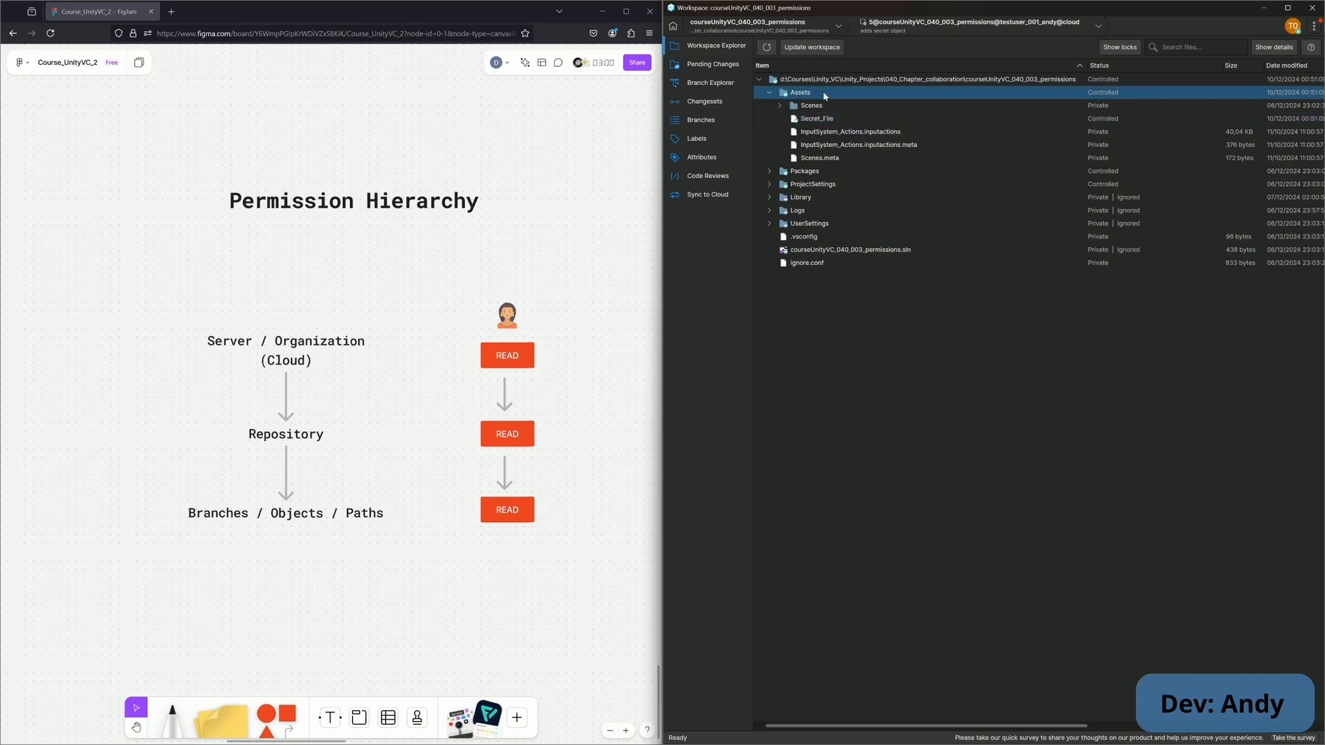
{"action": "right_click", "coordinate": [823, 93]}
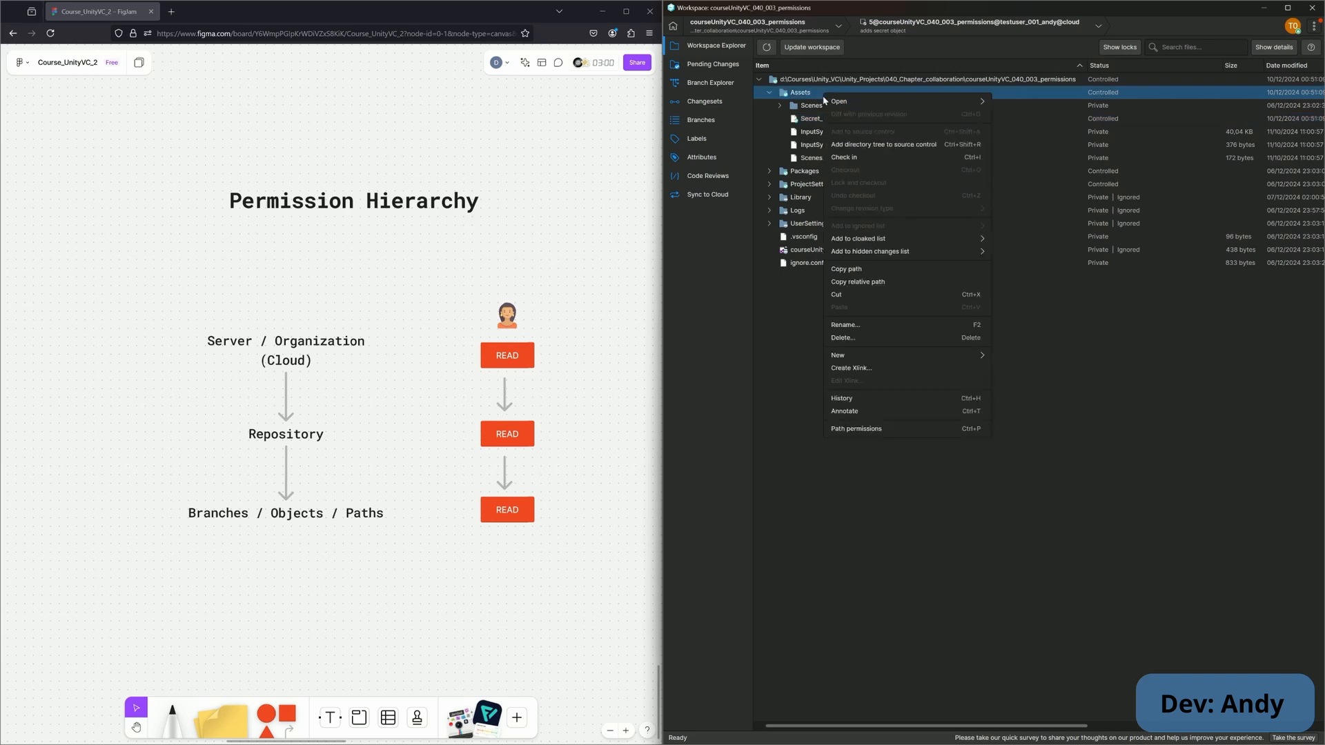
{"action": "left_click", "coordinate": [895, 432]}
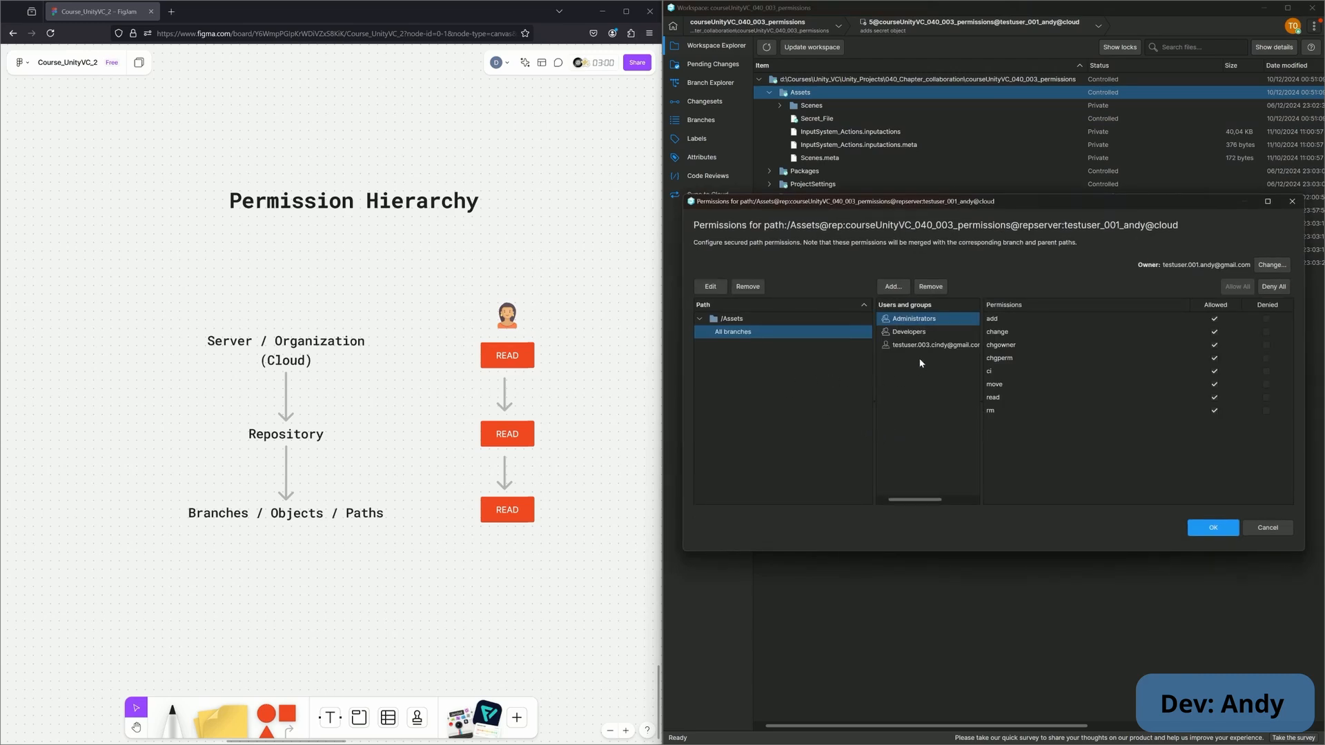
{"action": "left_click", "coordinate": [932, 347]}
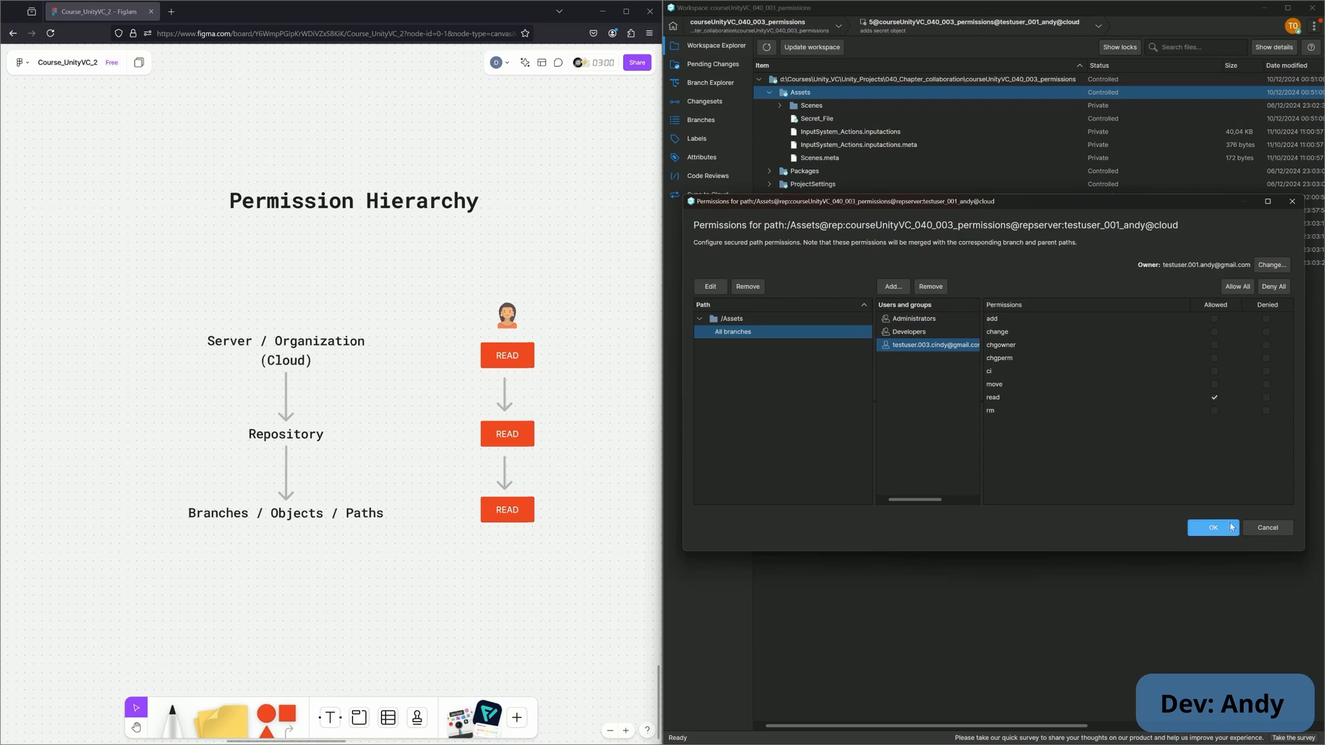
{"action": "left_click", "coordinate": [1267, 527]}
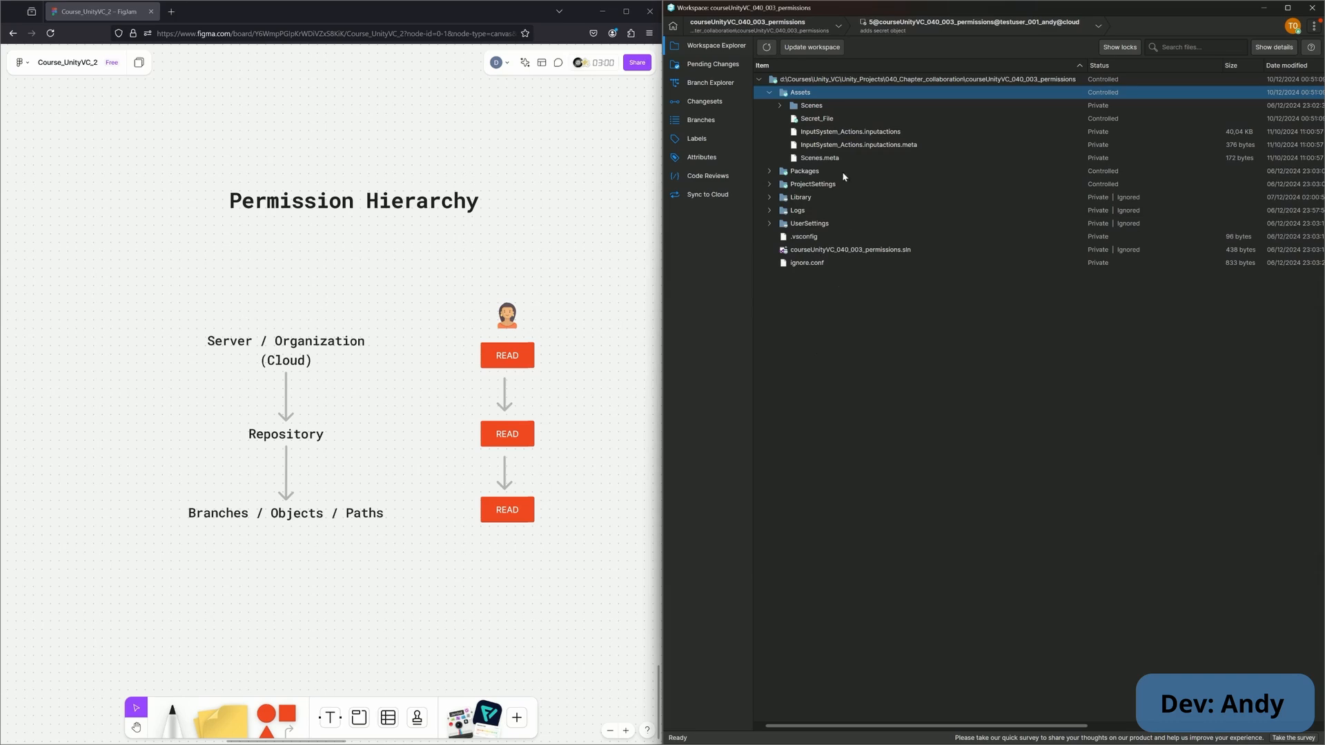
Step: Deny the third test user the read permission on the path of Secret_File in Assets for all branches
{"action": "left_click", "coordinate": [851, 123]}
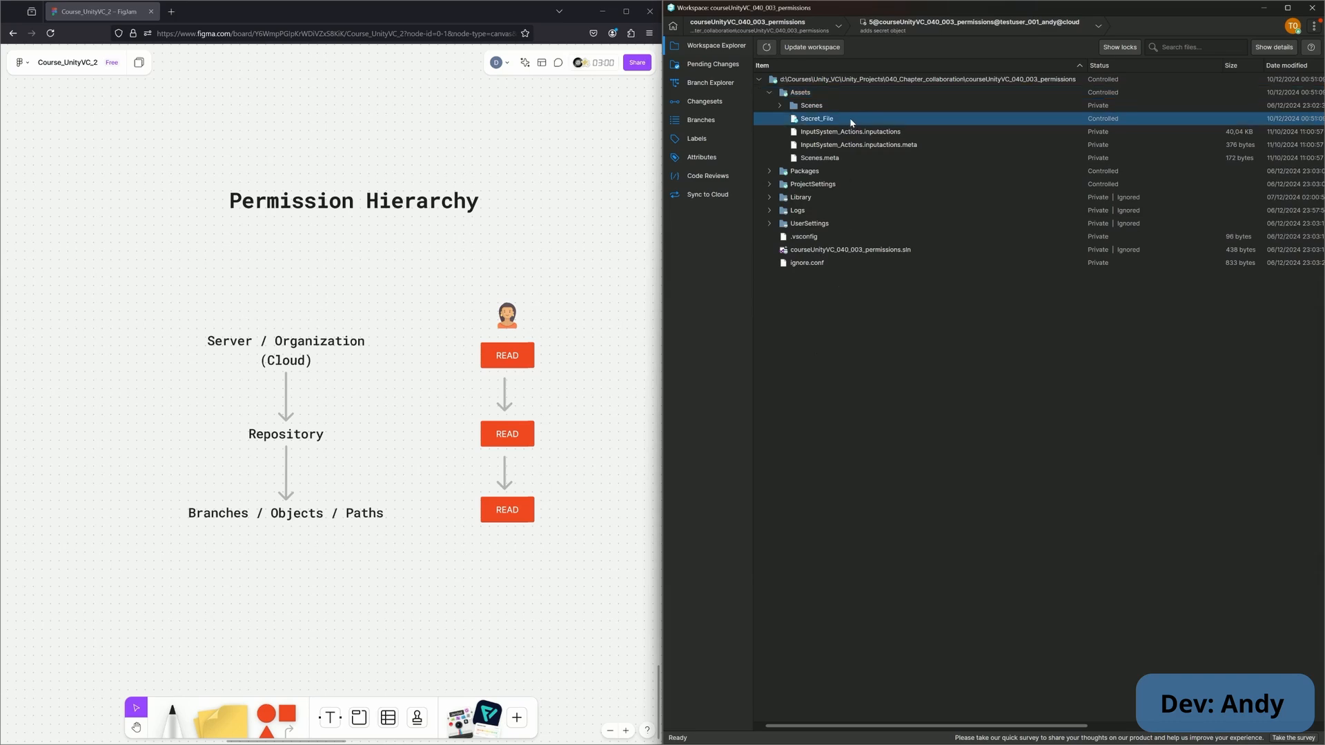
{"action": "right_click", "coordinate": [851, 123]}
{"action": "left_click", "coordinate": [915, 456]}
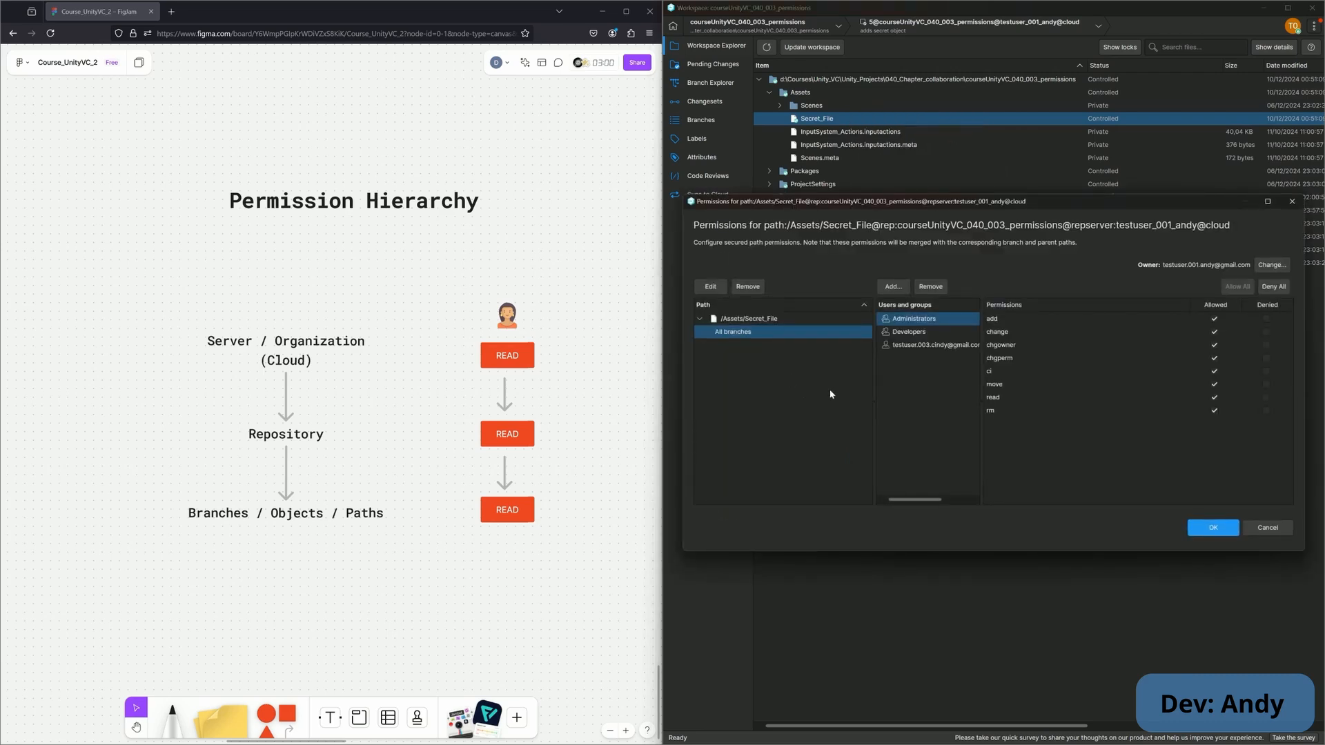
{"action": "left_click", "coordinate": [938, 346]}
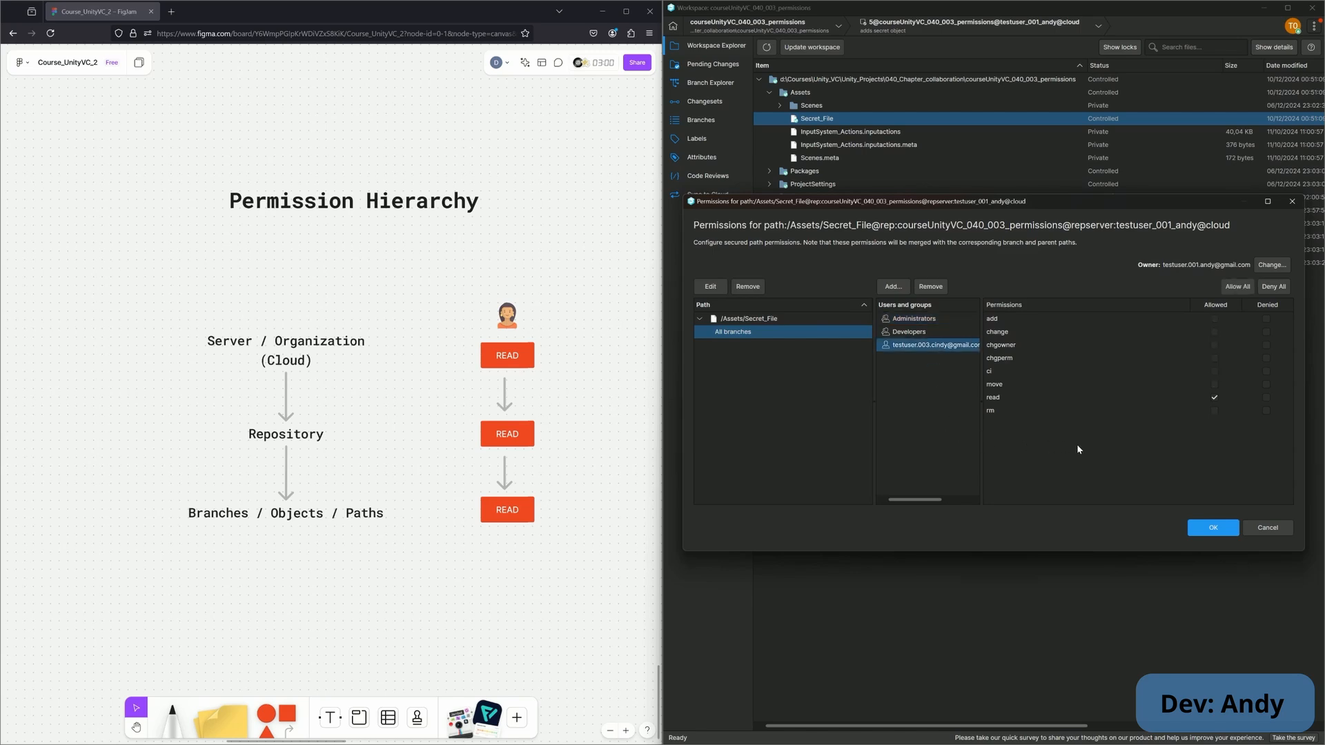
{"action": "left_click", "coordinate": [1266, 398]}
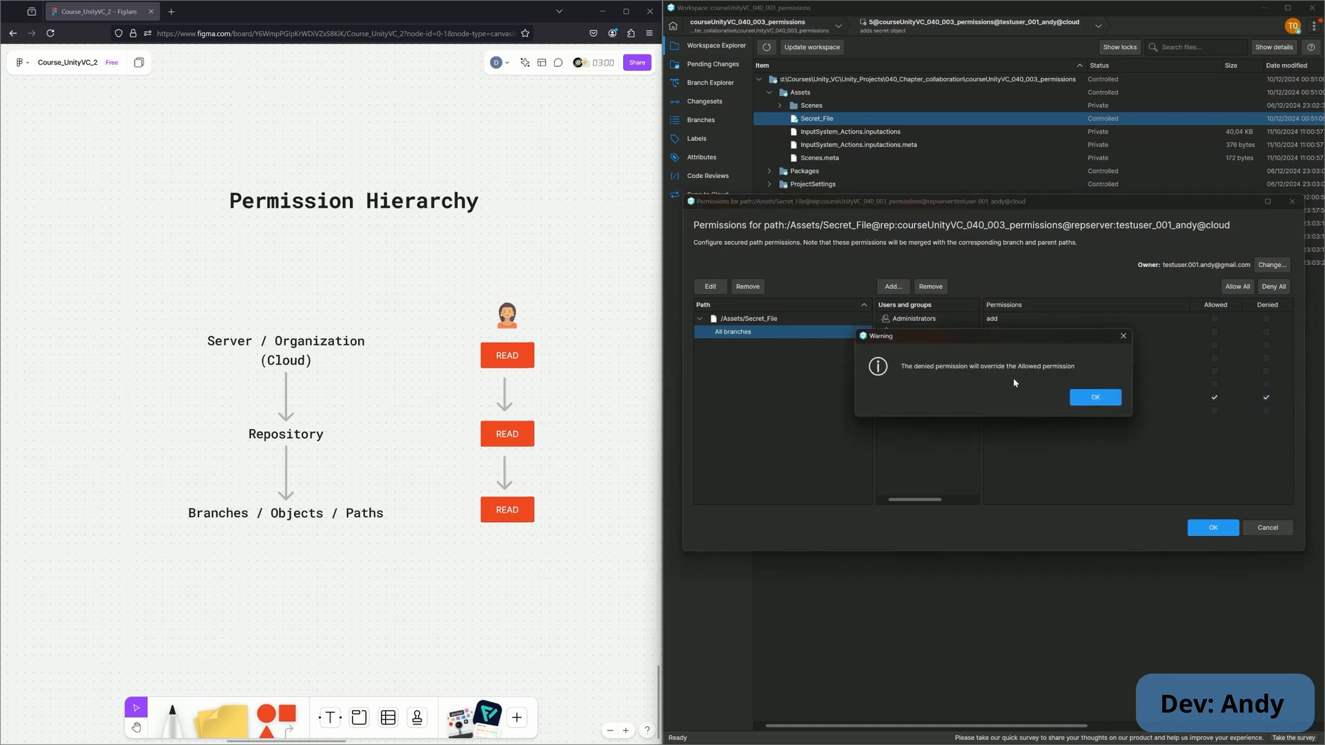
{"action": "left_click", "coordinate": [1113, 404]}
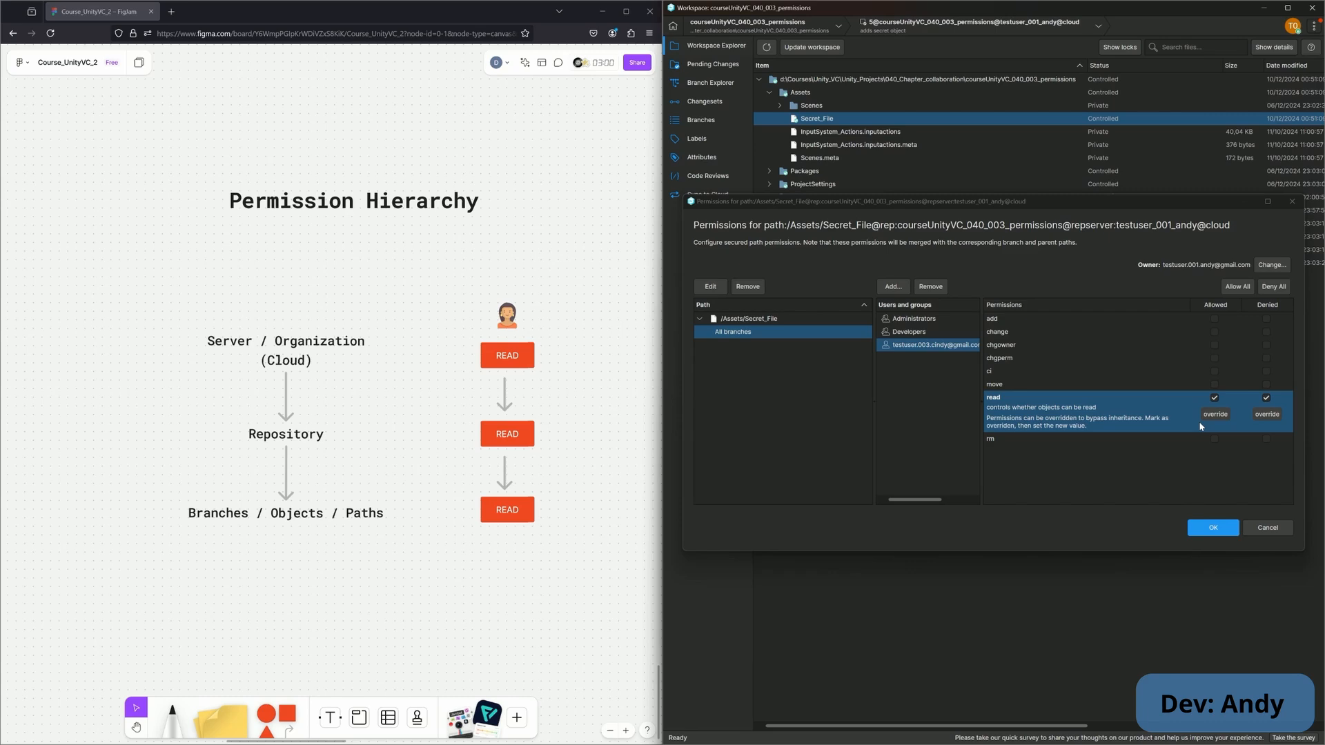
{"action": "left_click", "coordinate": [1212, 527]}
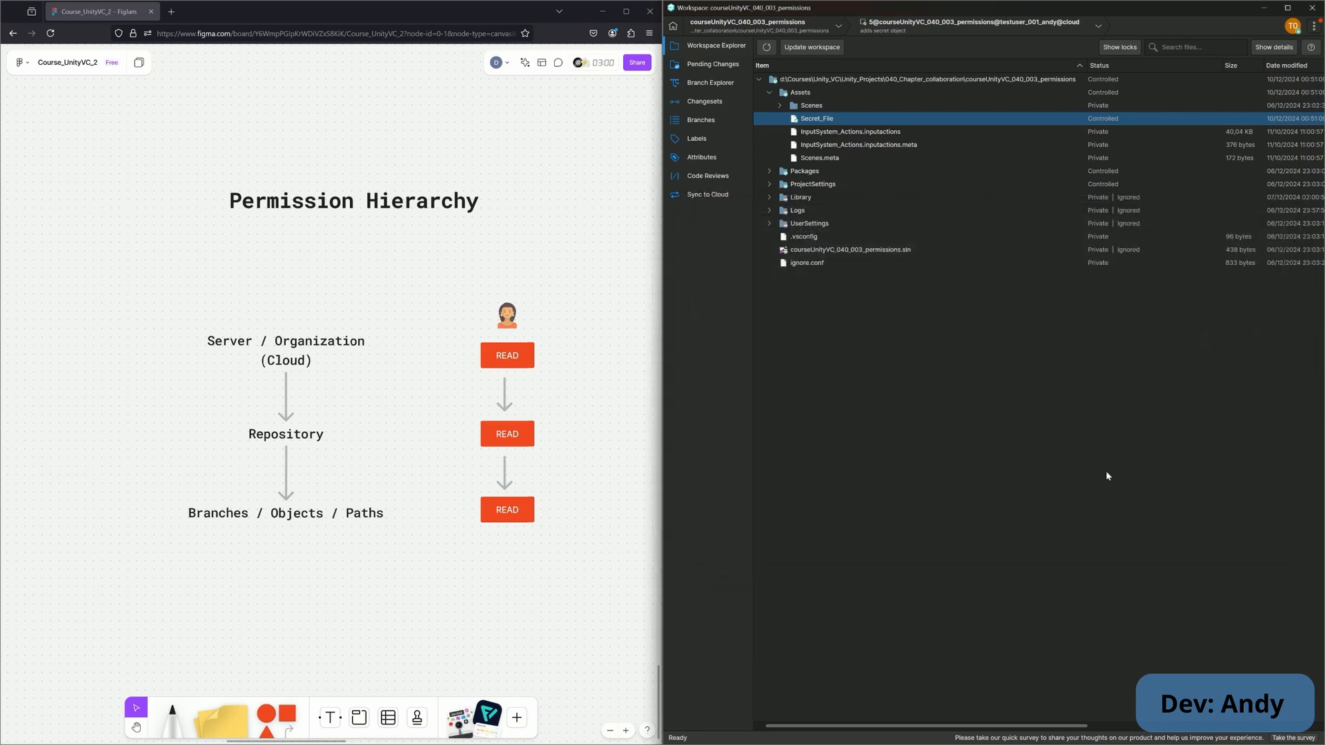